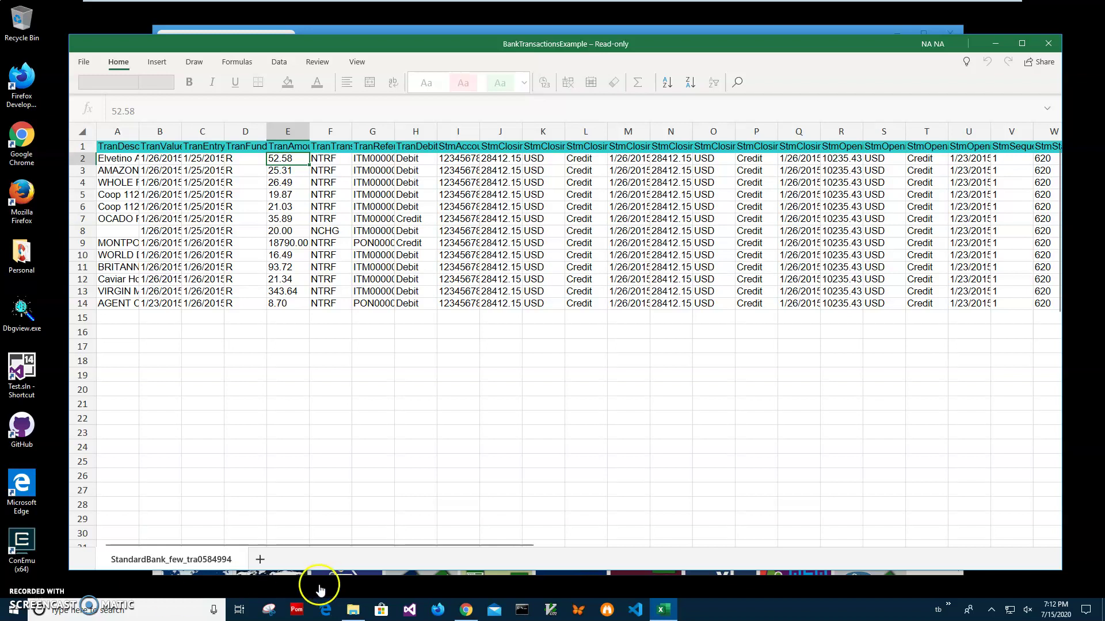
# Step: Review the Coop, BRITANNIA and AMAZON MKTPLACE transaction descriptions and their entry dates
pyautogui.click(115, 170)
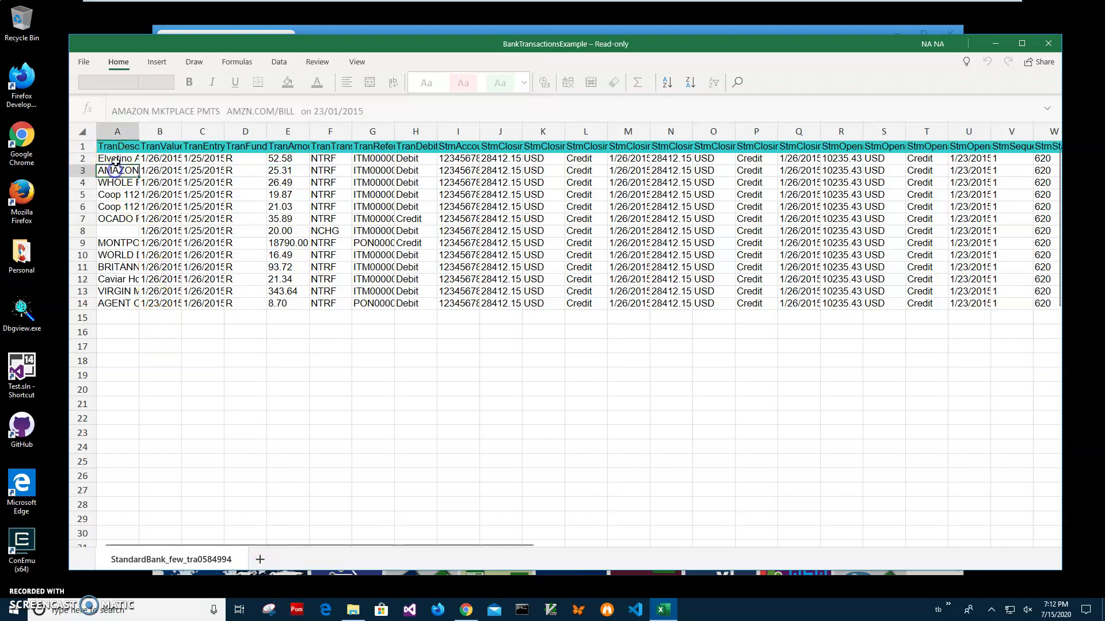
pyautogui.click(116, 193)
pyautogui.click(116, 219)
pyautogui.click(117, 267)
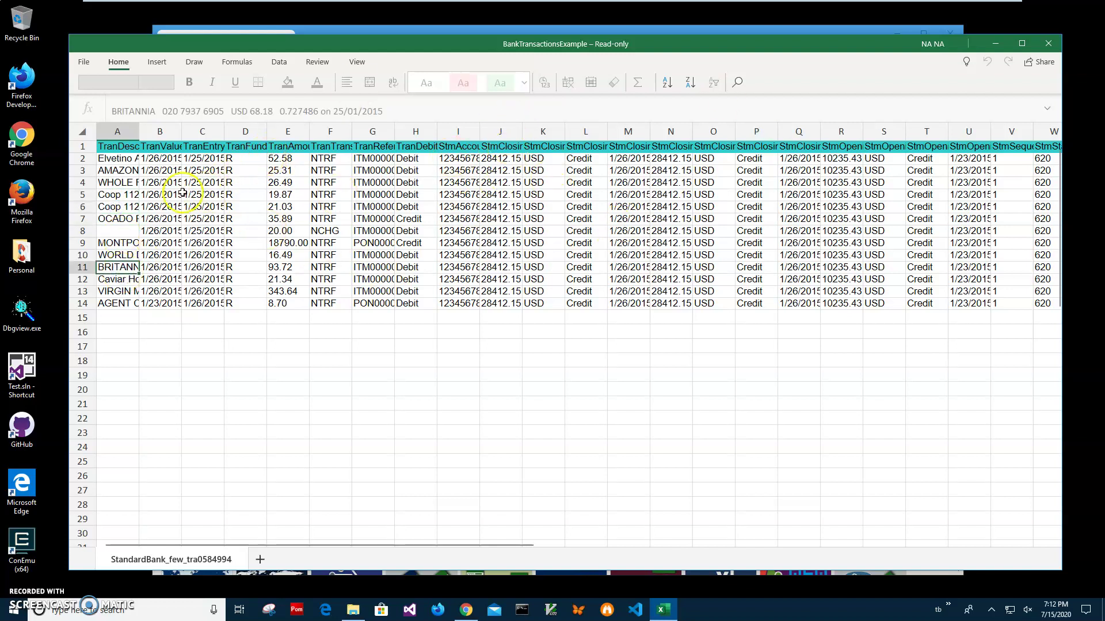
pyautogui.click(166, 160)
pyautogui.click(161, 195)
pyautogui.click(161, 219)
pyautogui.click(161, 255)
pyautogui.click(214, 205)
pyautogui.click(209, 168)
pyautogui.click(205, 243)
pyautogui.click(205, 267)
pyautogui.click(118, 170)
# Step: Read the TranDescription, TranEntryDate, TranAmount, TranDebitCredit and StmAccount column headers
pyautogui.click(118, 146)
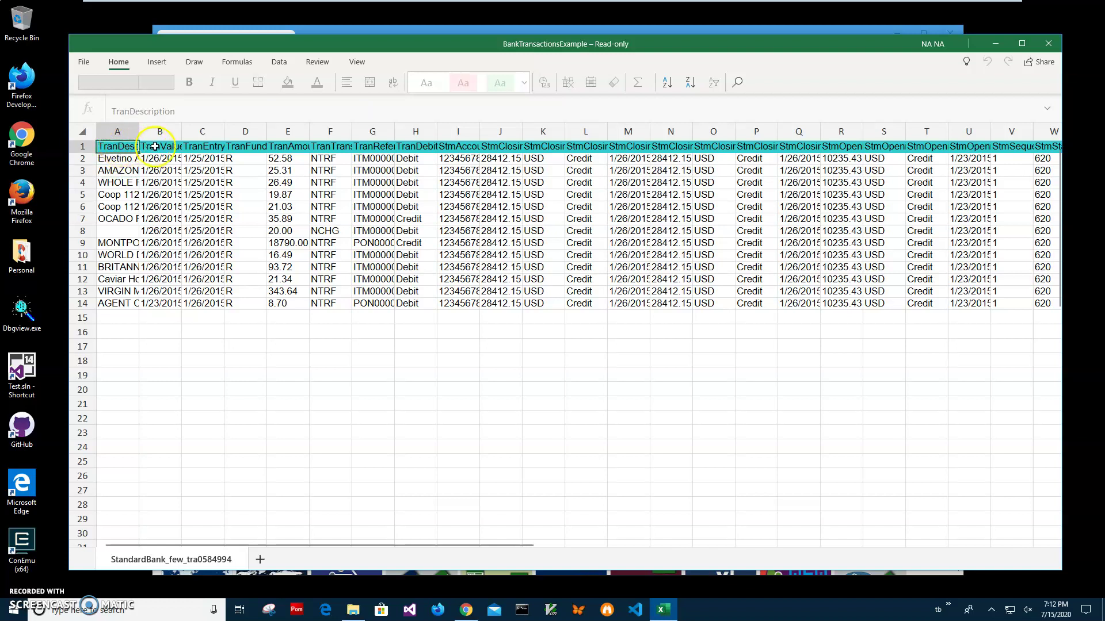
pyautogui.click(156, 146)
pyautogui.click(205, 146)
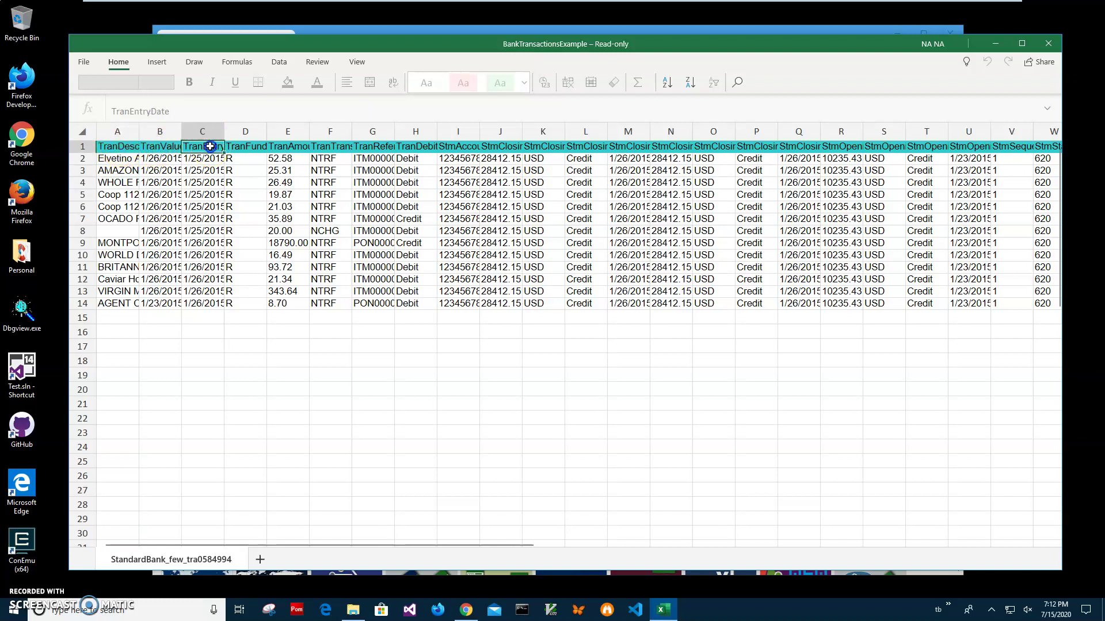
pyautogui.click(270, 146)
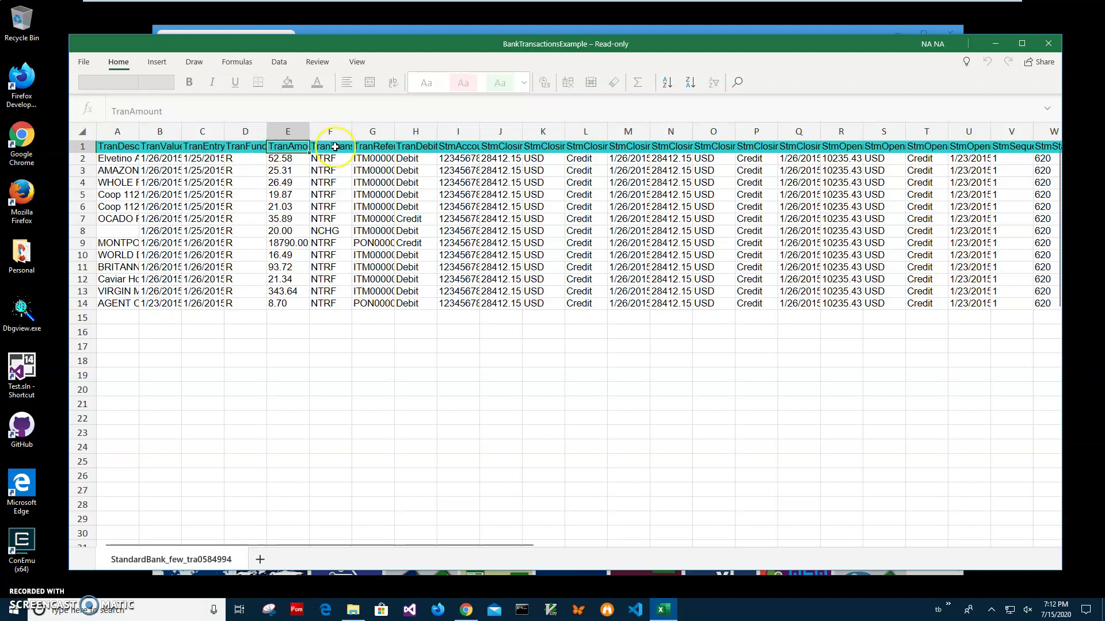
pyautogui.click(368, 147)
pyautogui.click(415, 148)
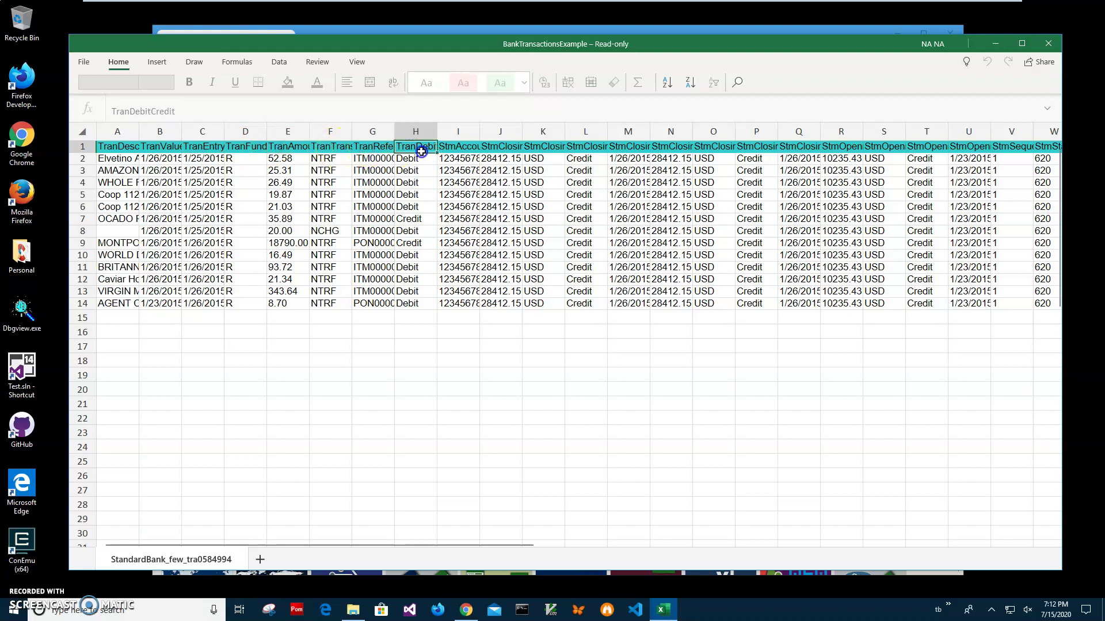
pyautogui.click(458, 147)
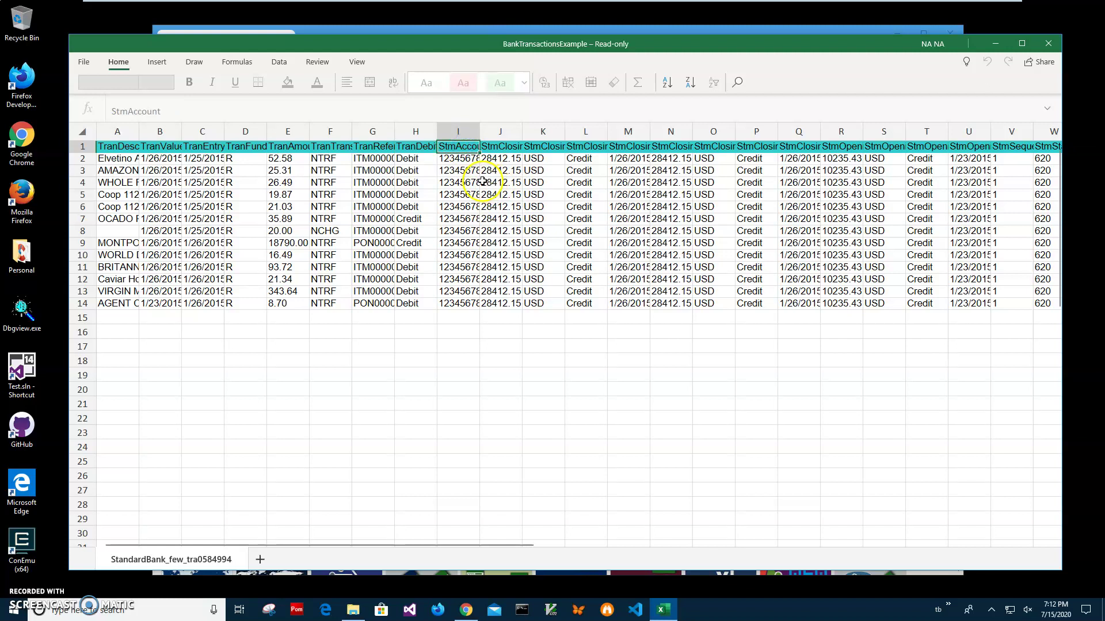
# Step: Inspect the column D fund codes and select the transaction rows starting at A2
pyautogui.click(372, 279)
pyautogui.click(285, 279)
pyautogui.click(247, 291)
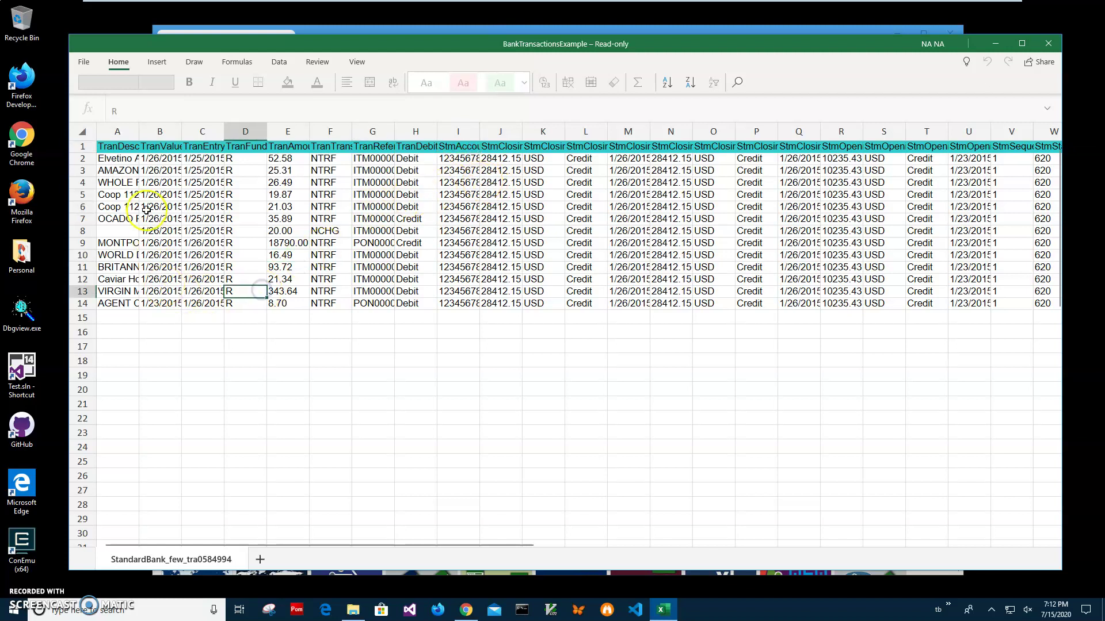
pyautogui.moveTo(110, 157); pyautogui.dragTo(562, 329)
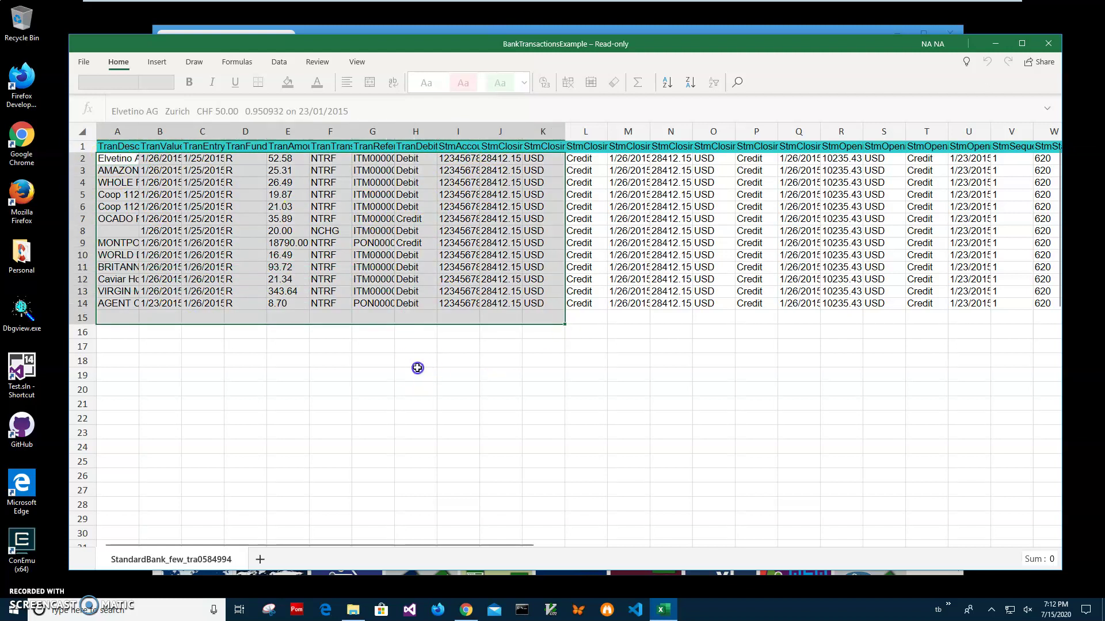
pyautogui.click(415, 371)
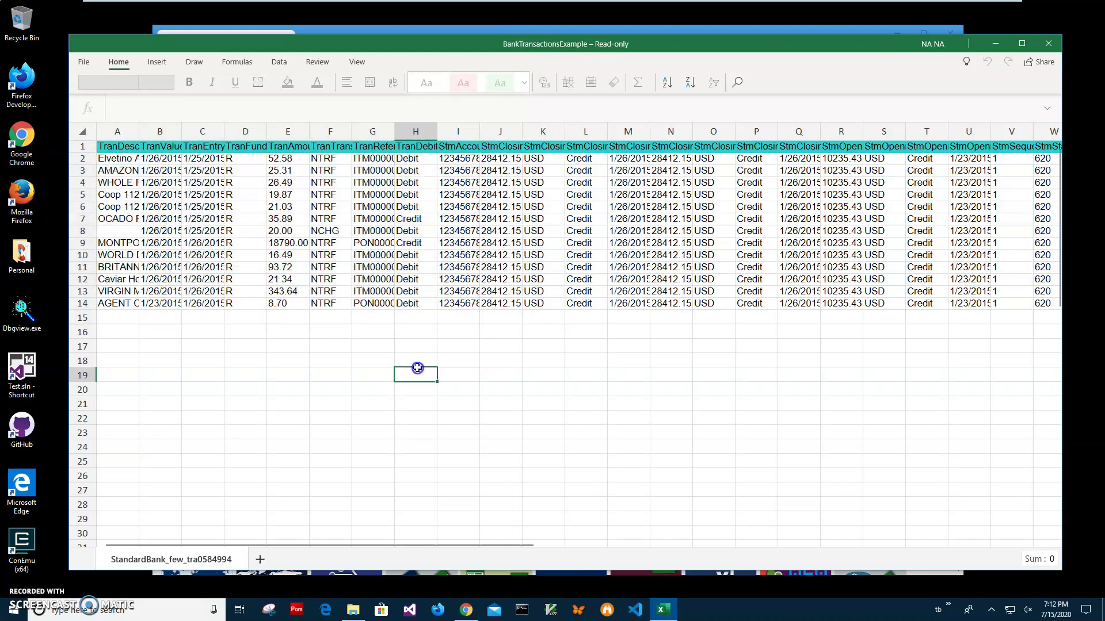
# Step: Close the bank transactions workbook and the window hidden behind Chrome, then reposition Chrome
pyautogui.click(1047, 44)
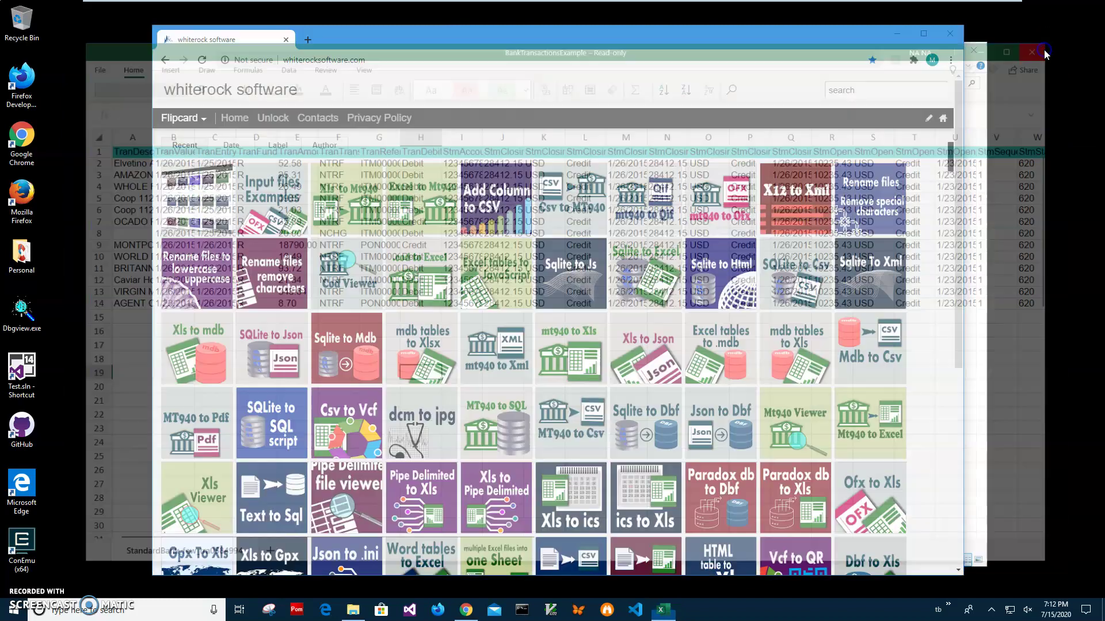
pyautogui.moveTo(714, 41); pyautogui.dragTo(712, 67)
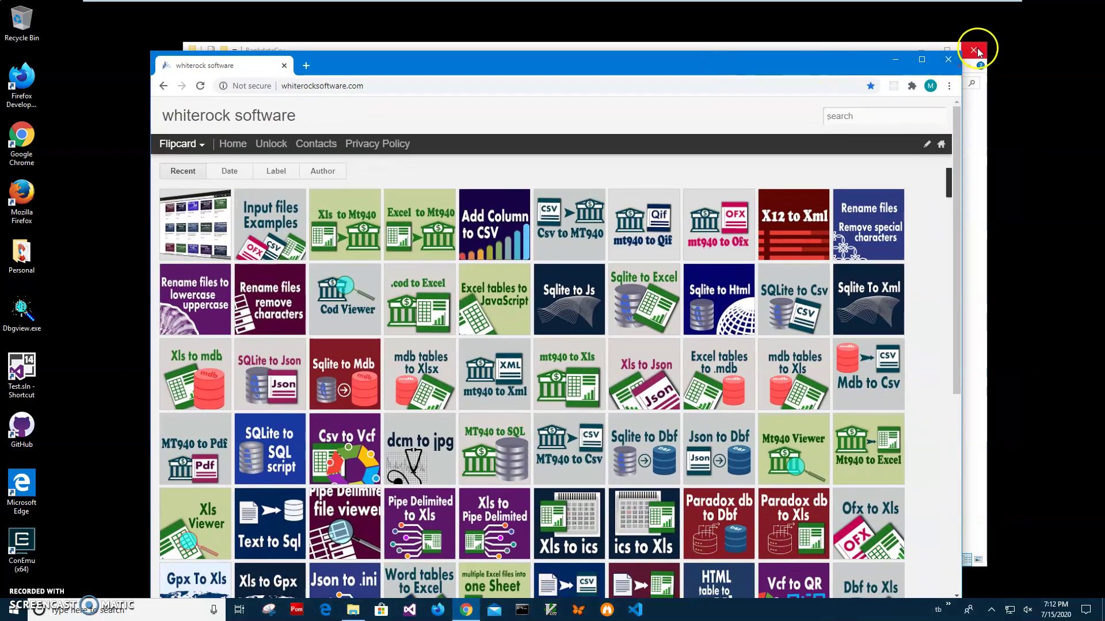
pyautogui.click(974, 50)
pyautogui.moveTo(759, 58); pyautogui.dragTo(782, 27)
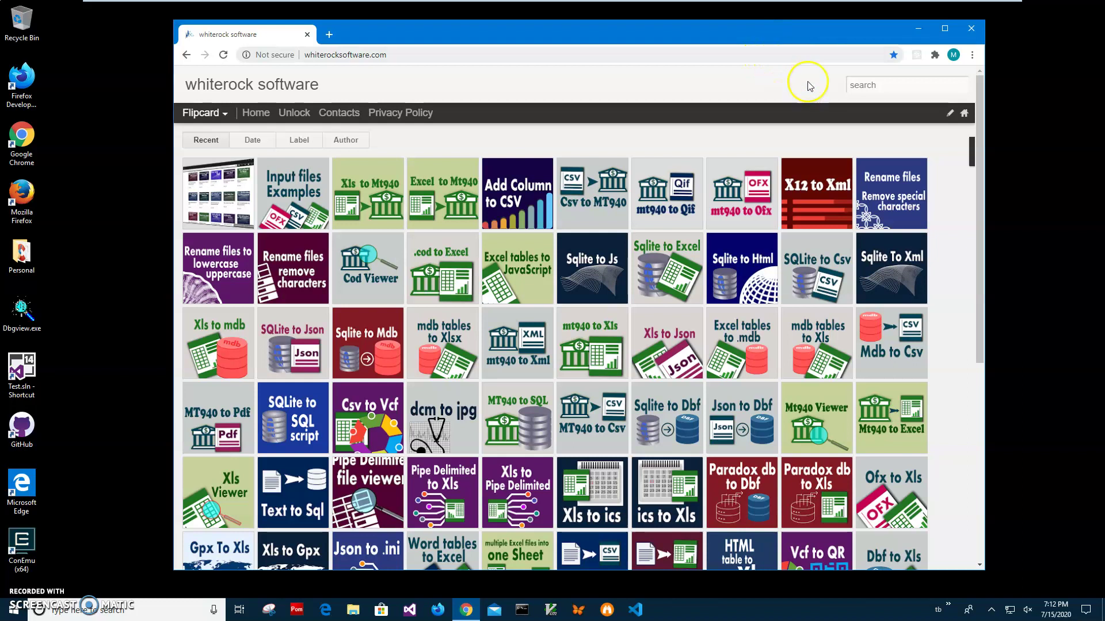
# Step: Search the whiterock software site for 'excel to mt'
pyautogui.click(868, 85)
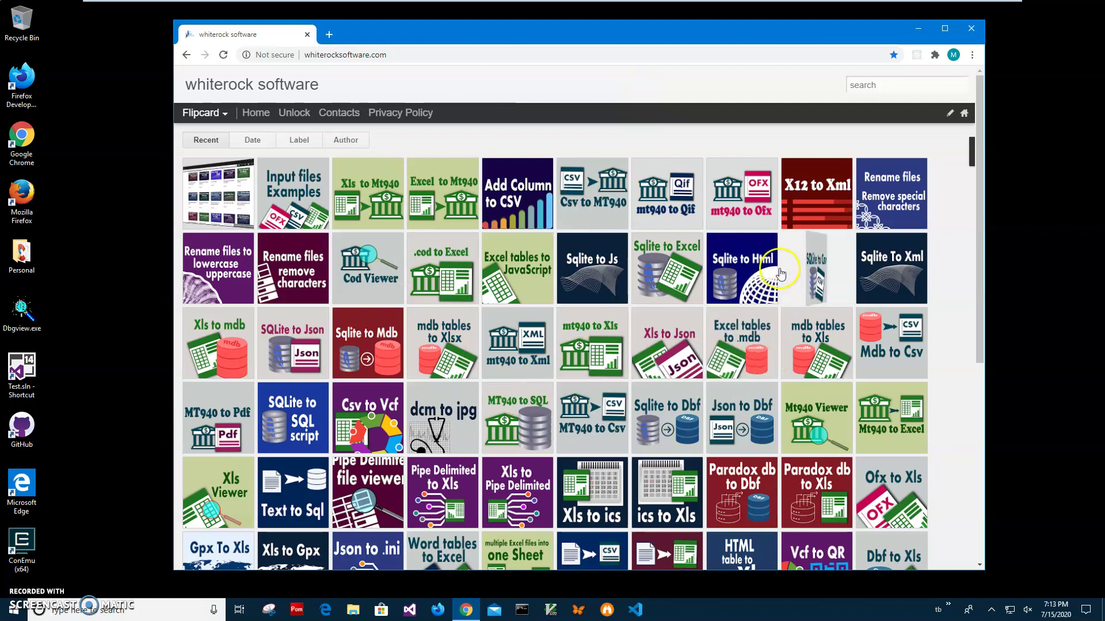
pyautogui.click(875, 81)
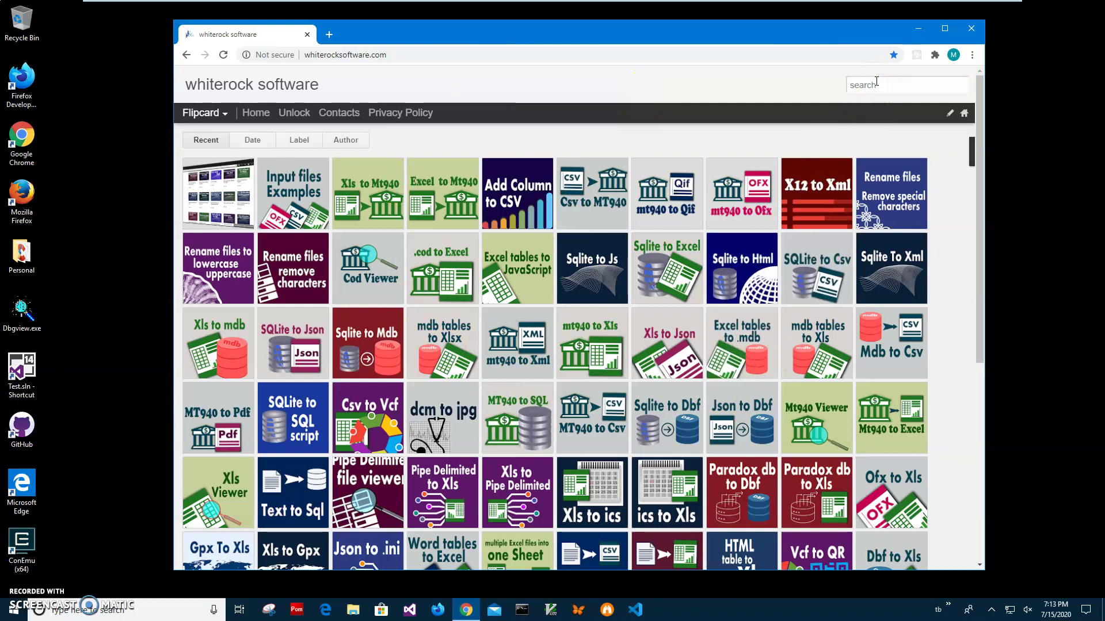
pyautogui.write('ex')
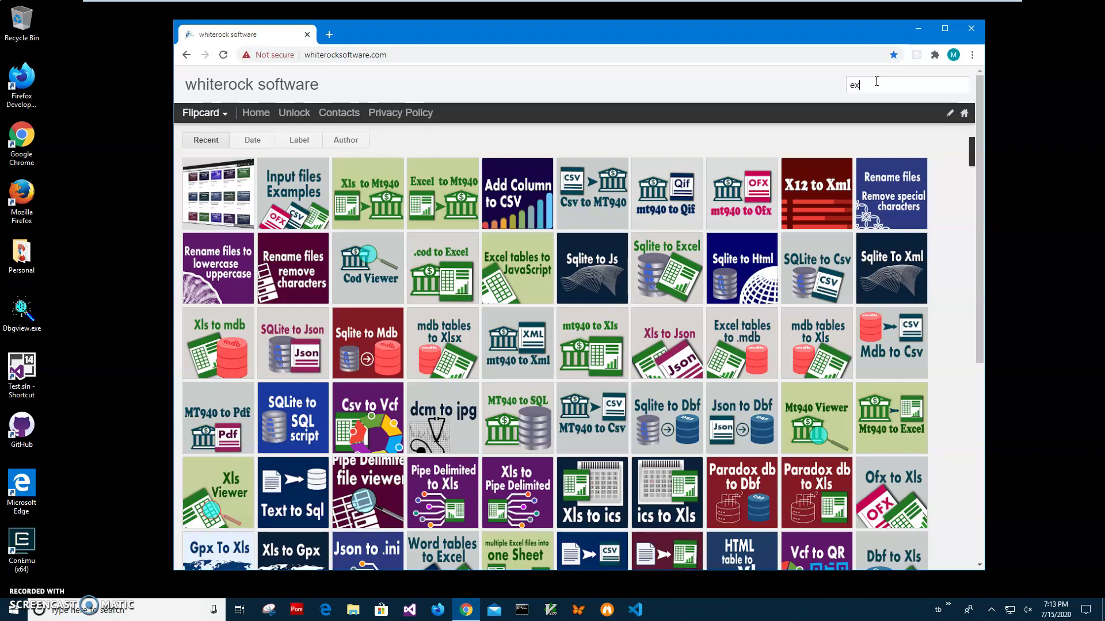
pyautogui.write('cel to mt')
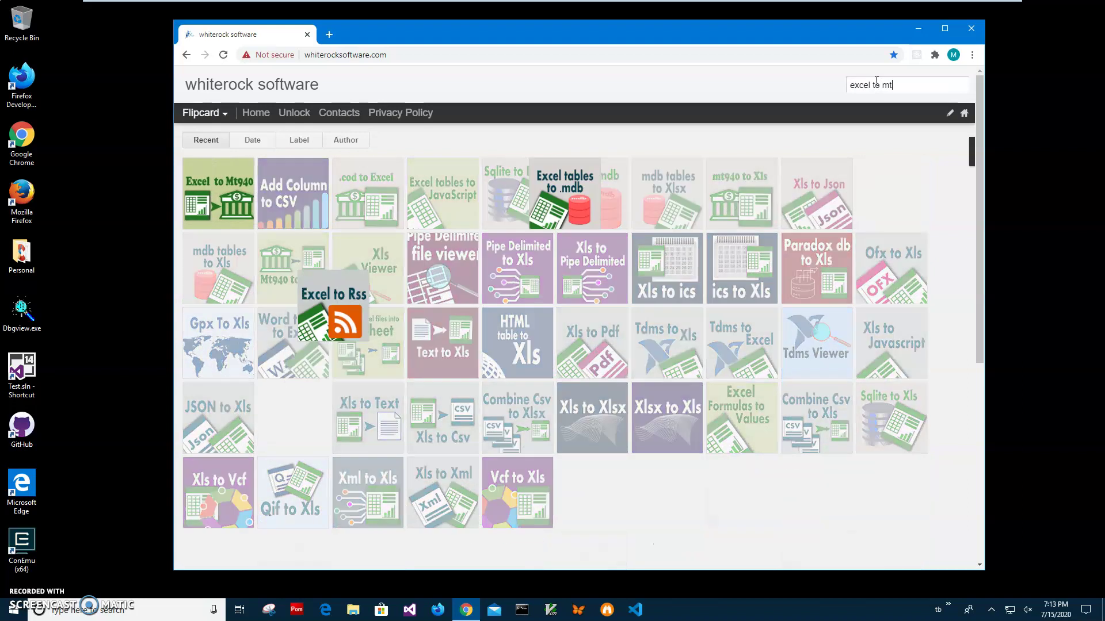
pyautogui.click(625, 142)
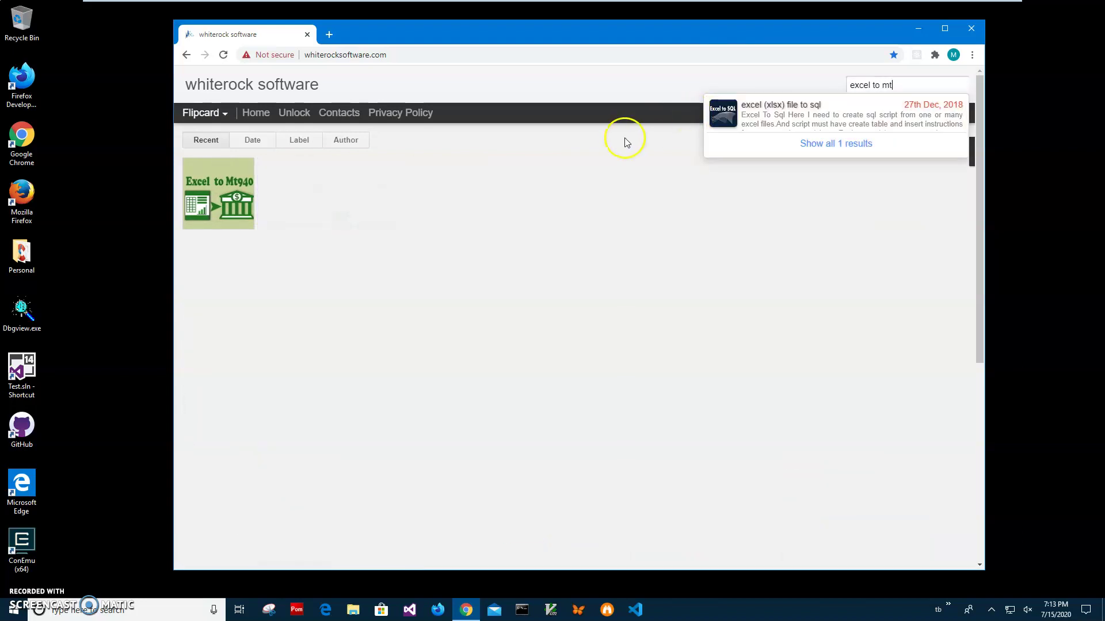
# Step: Download the ExceltoMt940Setup zip from the Excel to Mt940 post and open it
pyautogui.click(209, 198)
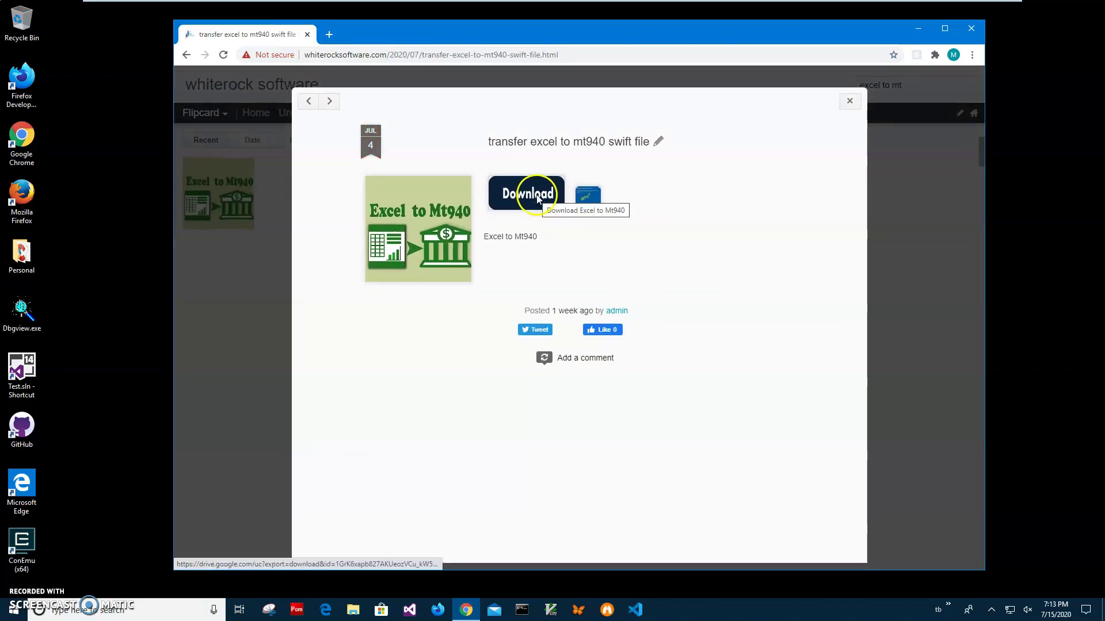
pyautogui.click(536, 198)
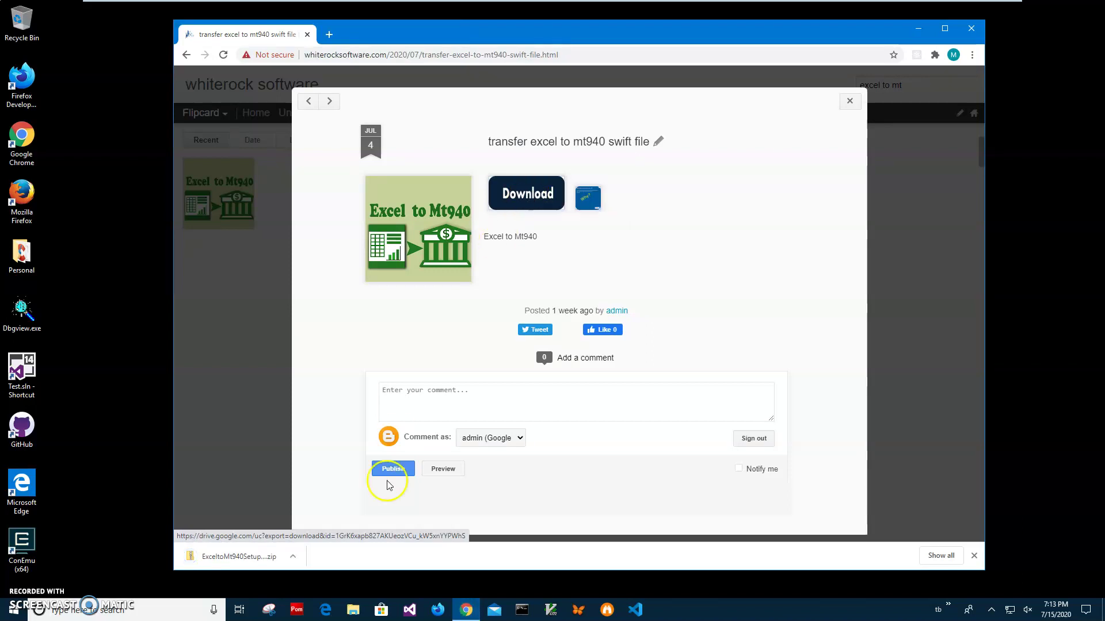
pyautogui.click(236, 561)
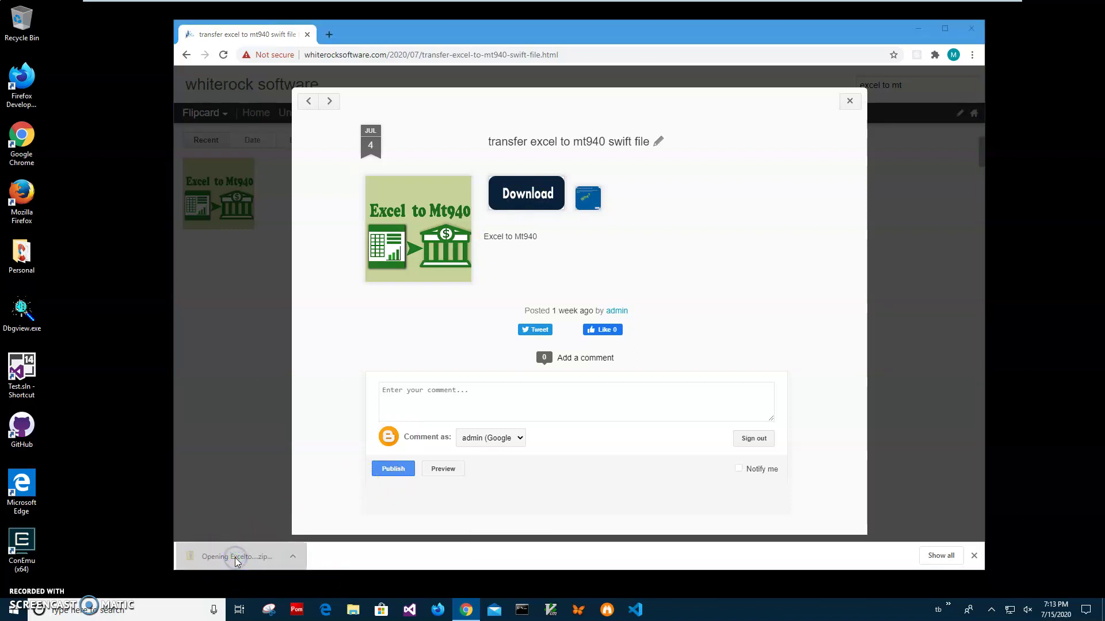
# Step: Install ExceltoMt940Setup.msi, allowing the unknown publisher and granting administrator permission
pyautogui.doubleClick(443, 118)
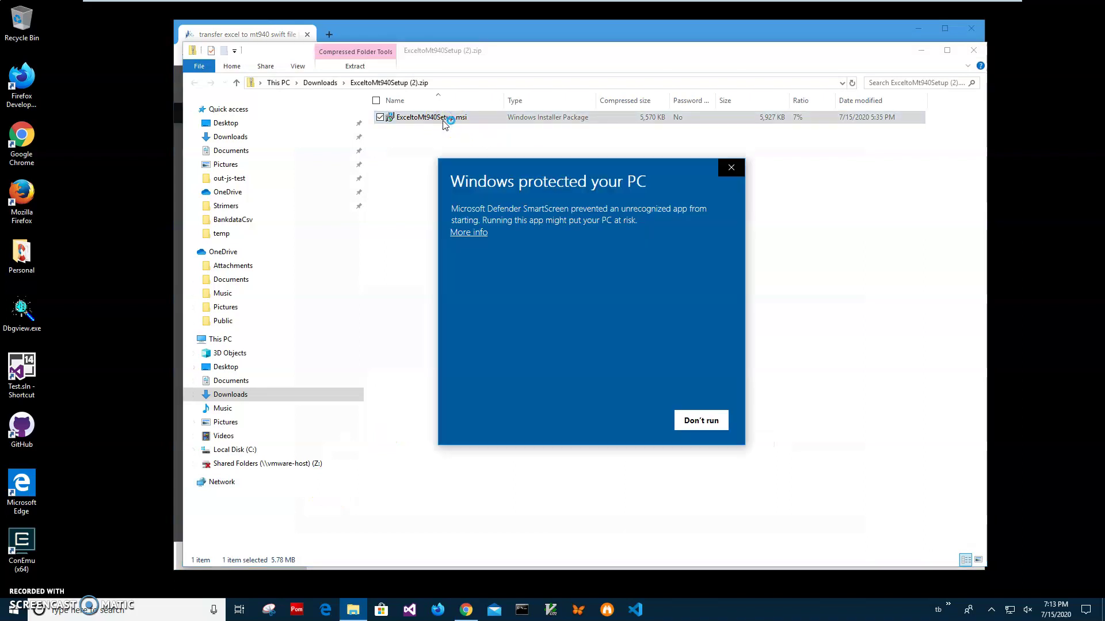
pyautogui.click(476, 231)
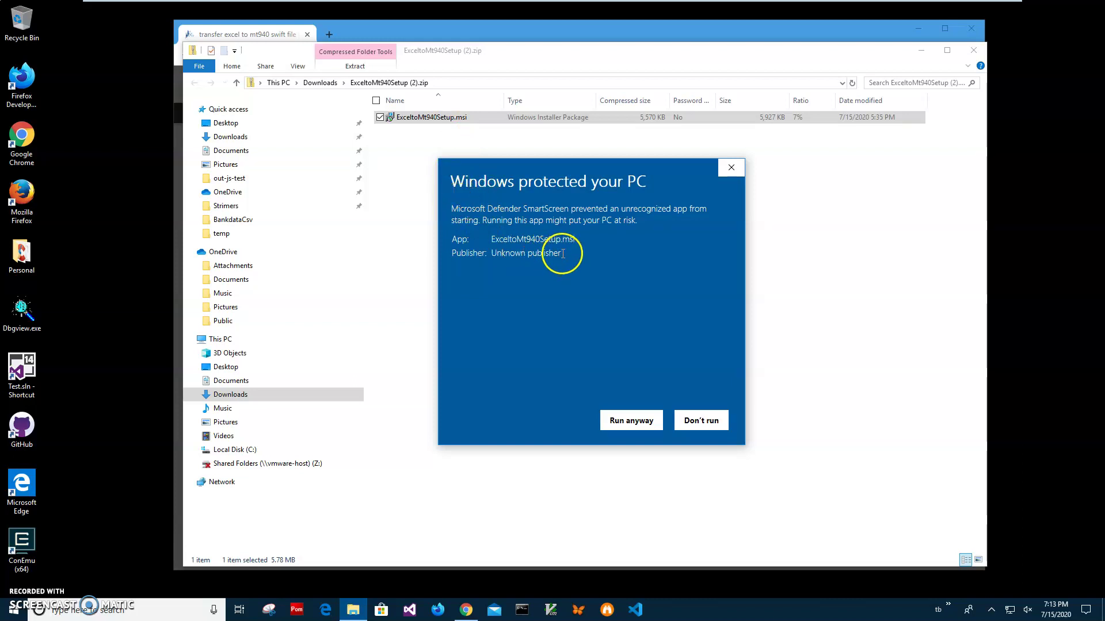
pyautogui.moveTo(563, 254); pyautogui.dragTo(438, 258)
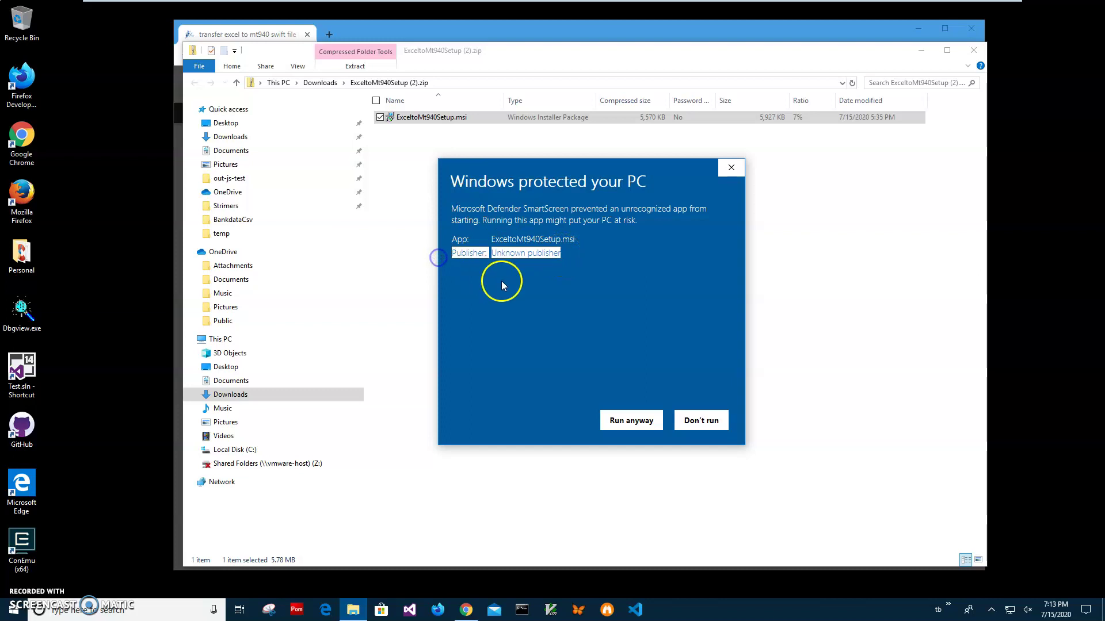
pyautogui.click(618, 420)
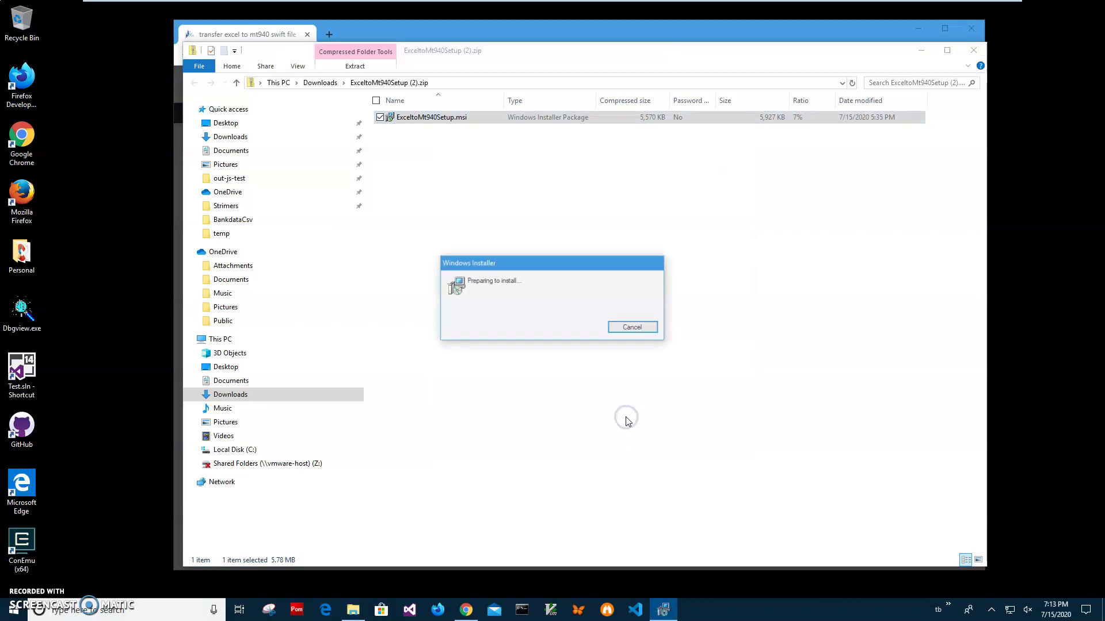
pyautogui.click(614, 395)
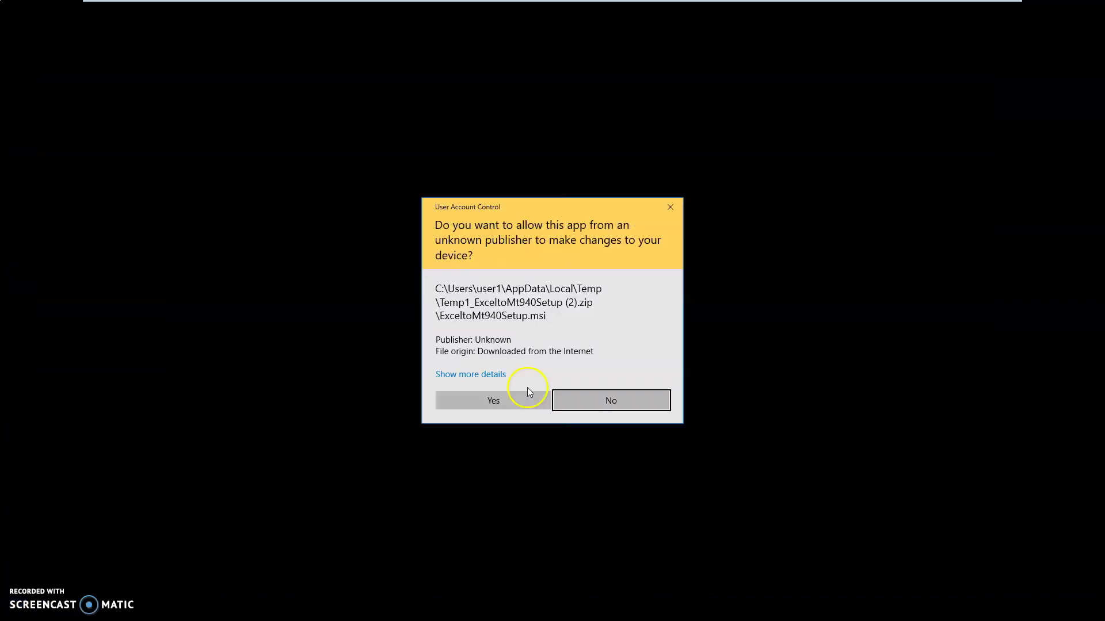
pyautogui.click(496, 400)
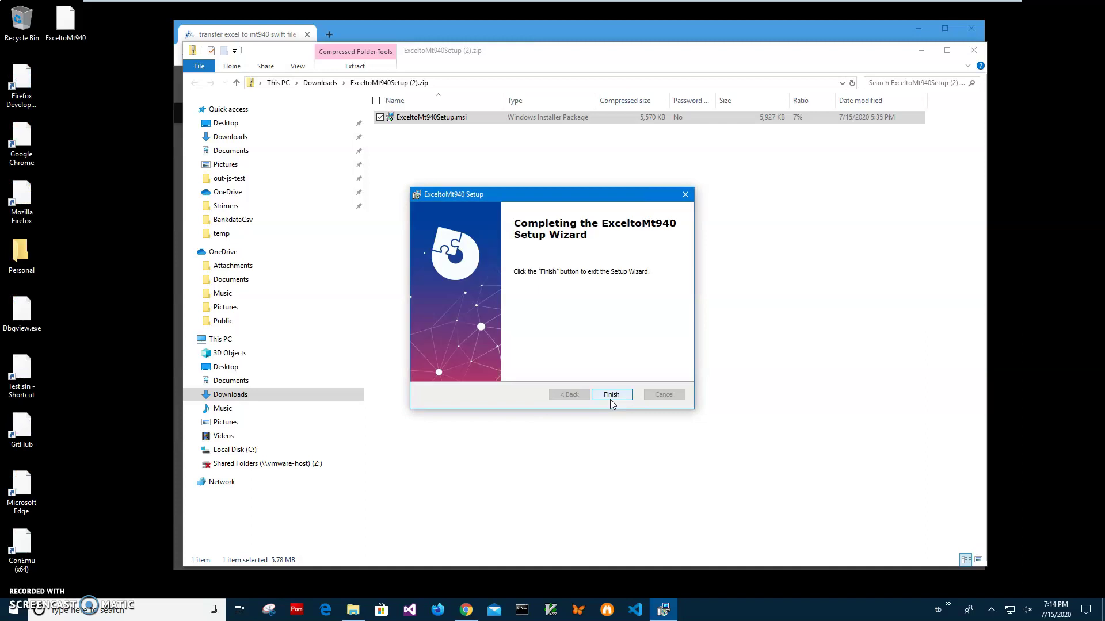
# Step: Finish the setup wizard and close the zip folder and Chrome windows
pyautogui.click(610, 395)
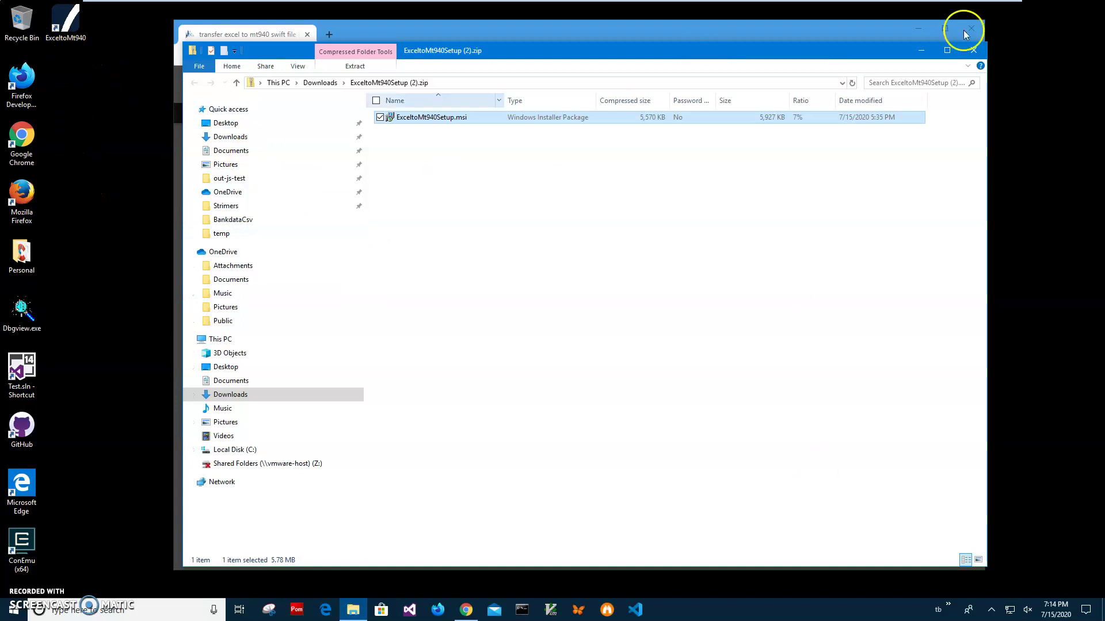
pyautogui.click(973, 51)
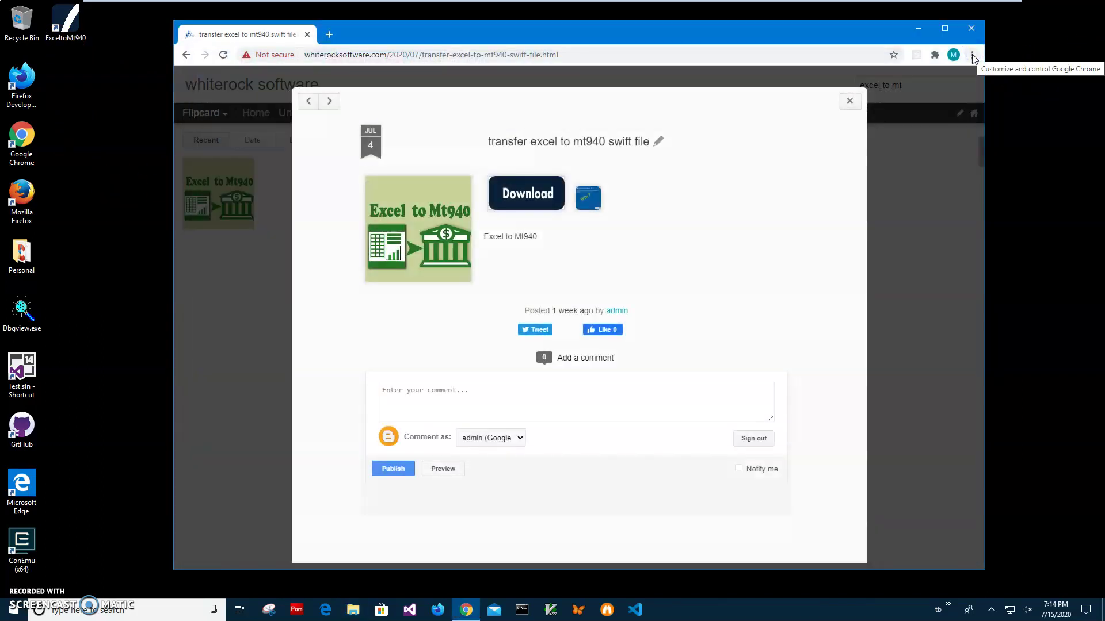
pyautogui.click(972, 28)
# Step: Launch Excel to MT940 and choose BankdataCsv\BankTransactionsExample.xlsx as the input file
pyautogui.doubleClick(65, 22)
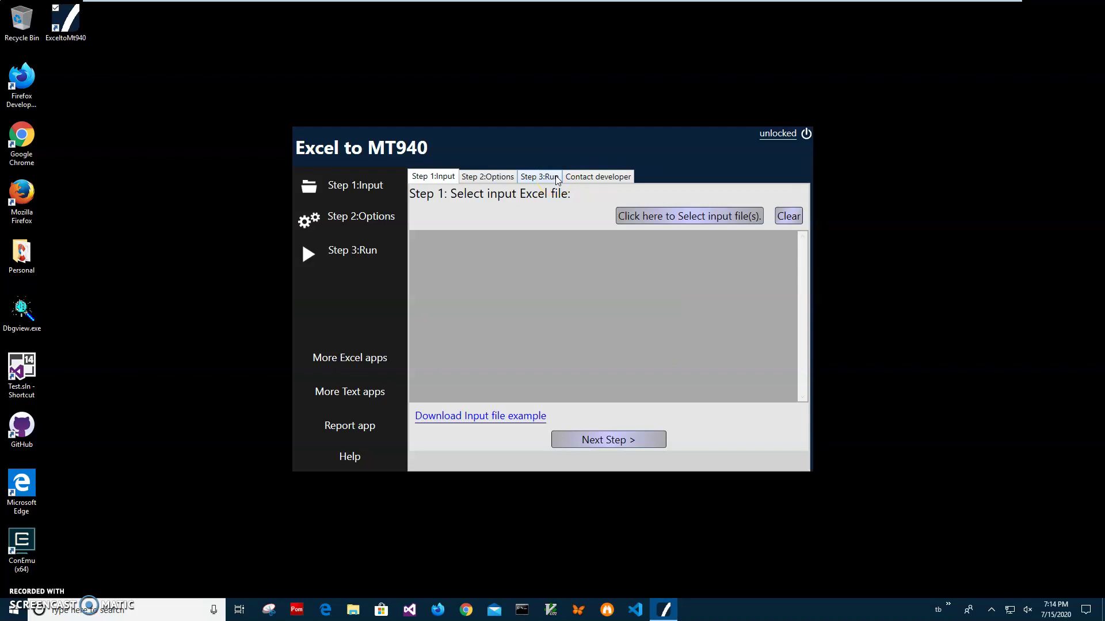
pyautogui.click(651, 220)
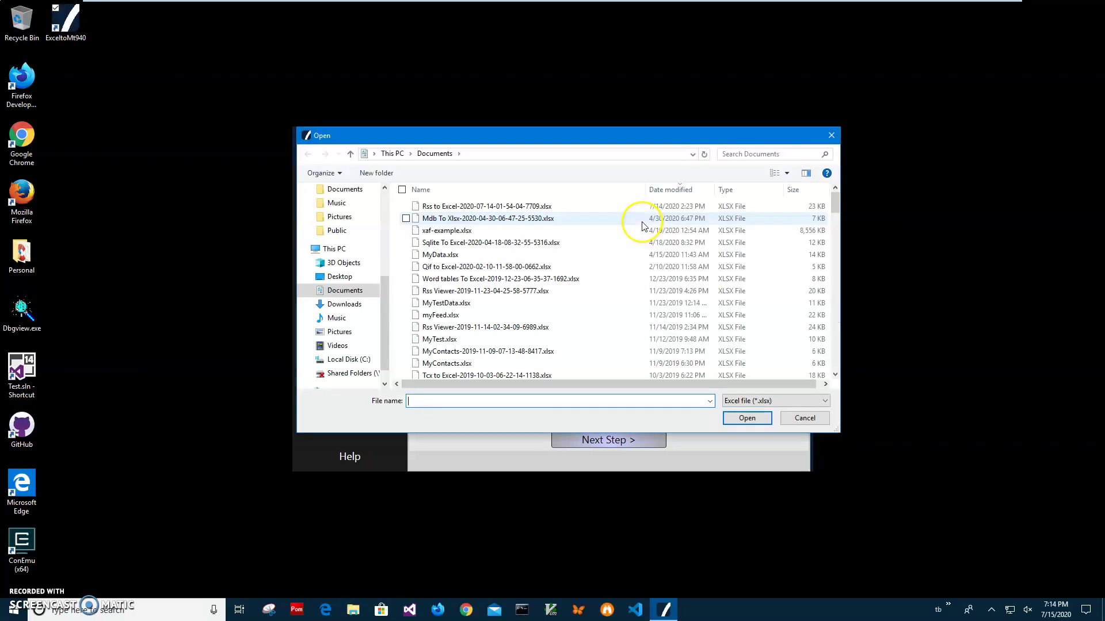
pyautogui.moveTo(835, 203); pyautogui.dragTo(824, 299)
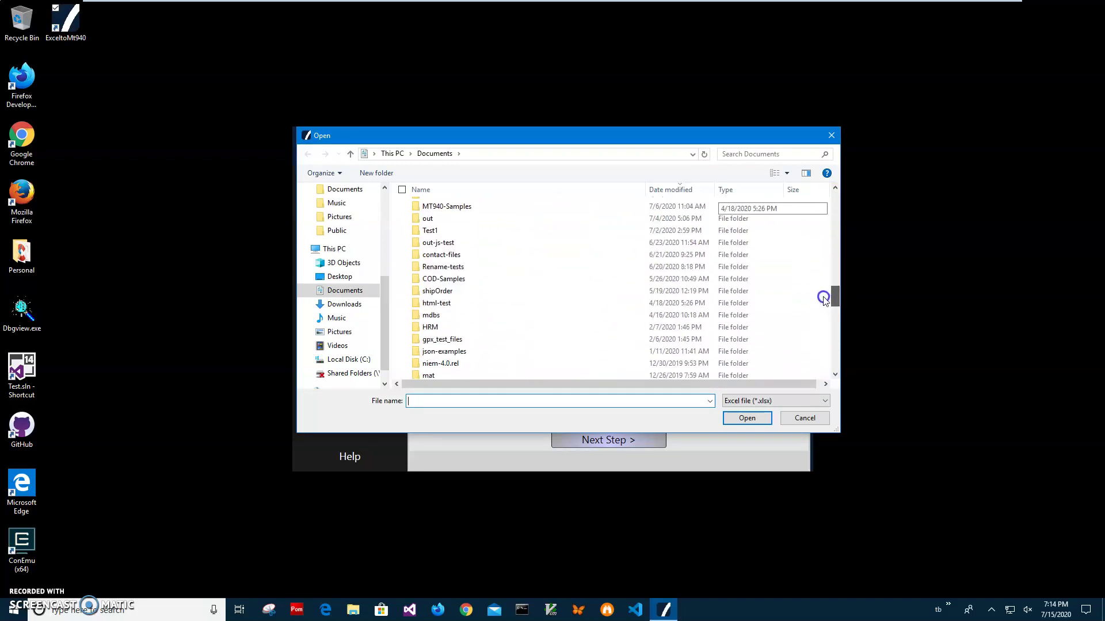
pyautogui.moveTo(823, 299); pyautogui.dragTo(823, 290)
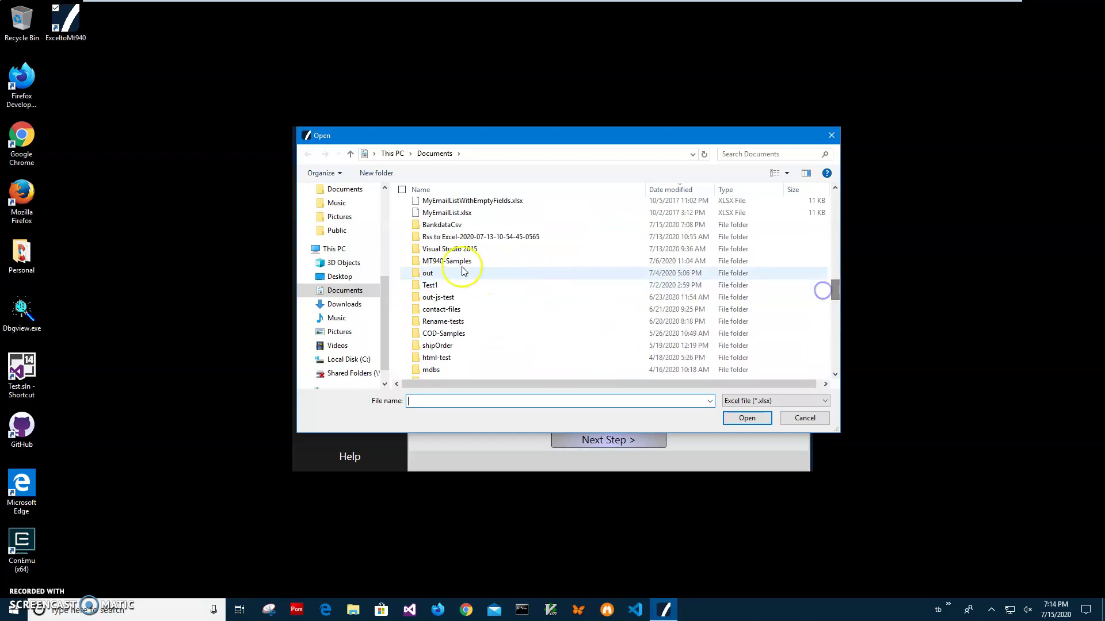
pyautogui.doubleClick(443, 225)
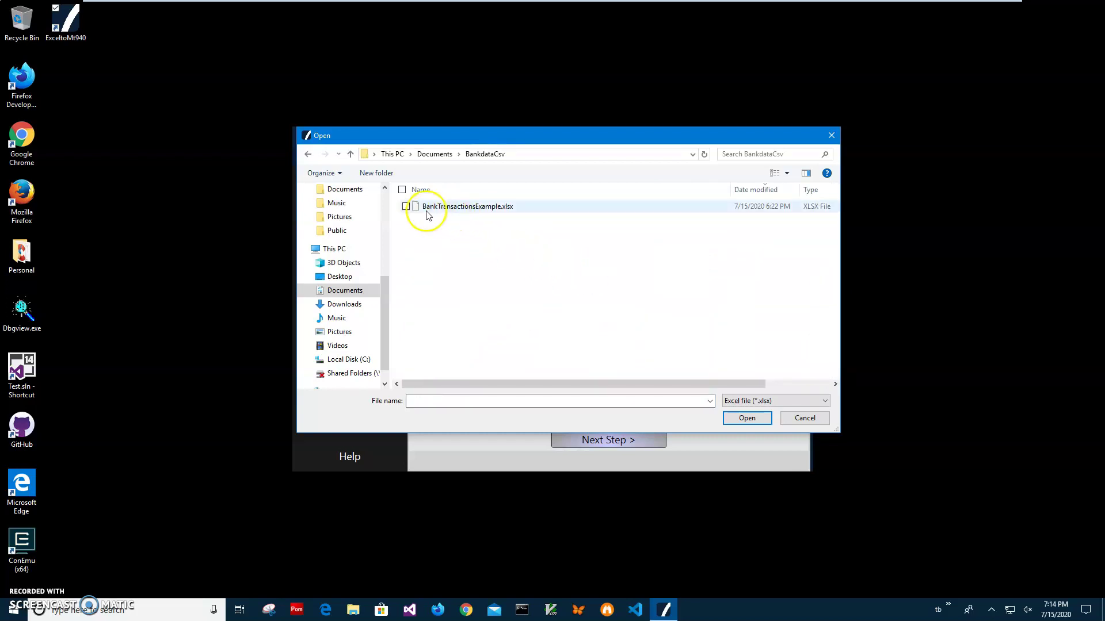
pyautogui.doubleClick(490, 209)
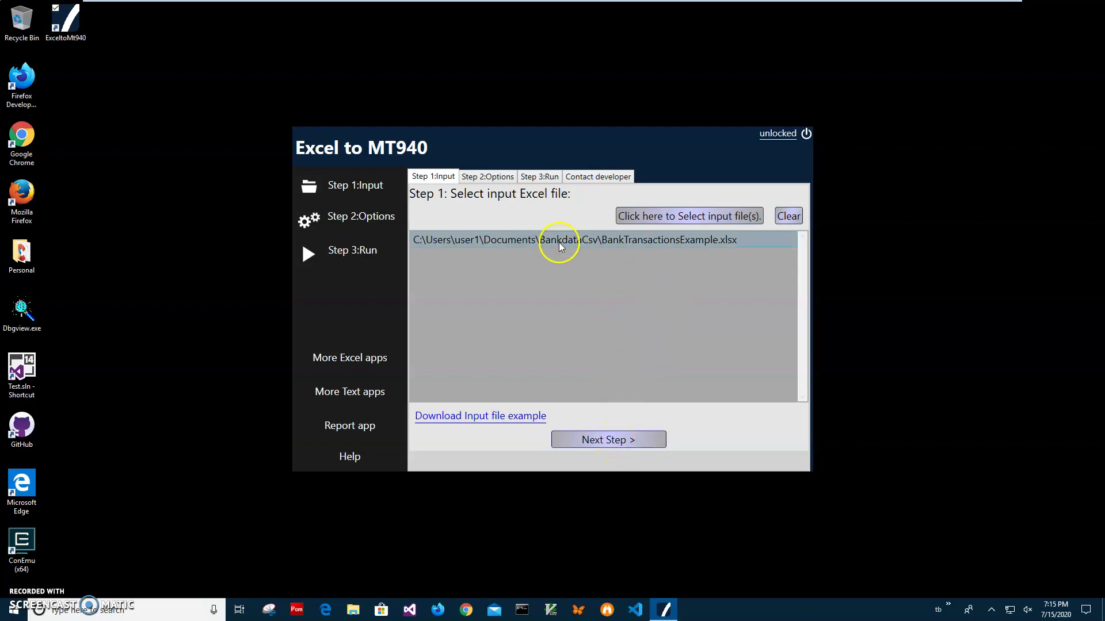
# Step: Advance to the Step 2 options and scroll down to the Transaction columns map
pyautogui.click(619, 440)
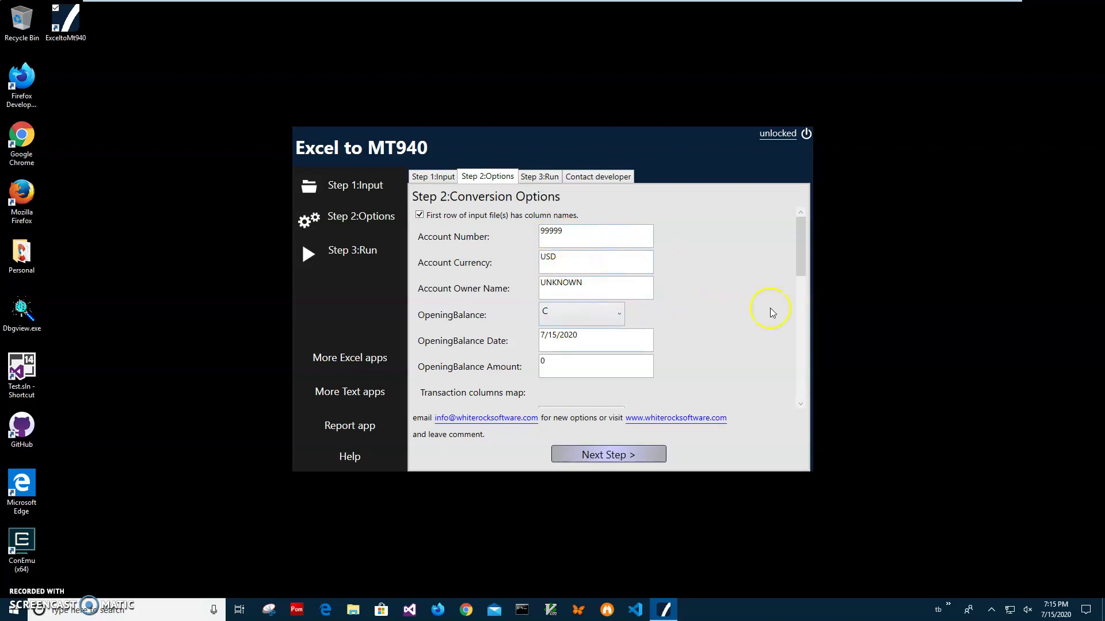
pyautogui.moveTo(799, 261); pyautogui.dragTo(799, 317)
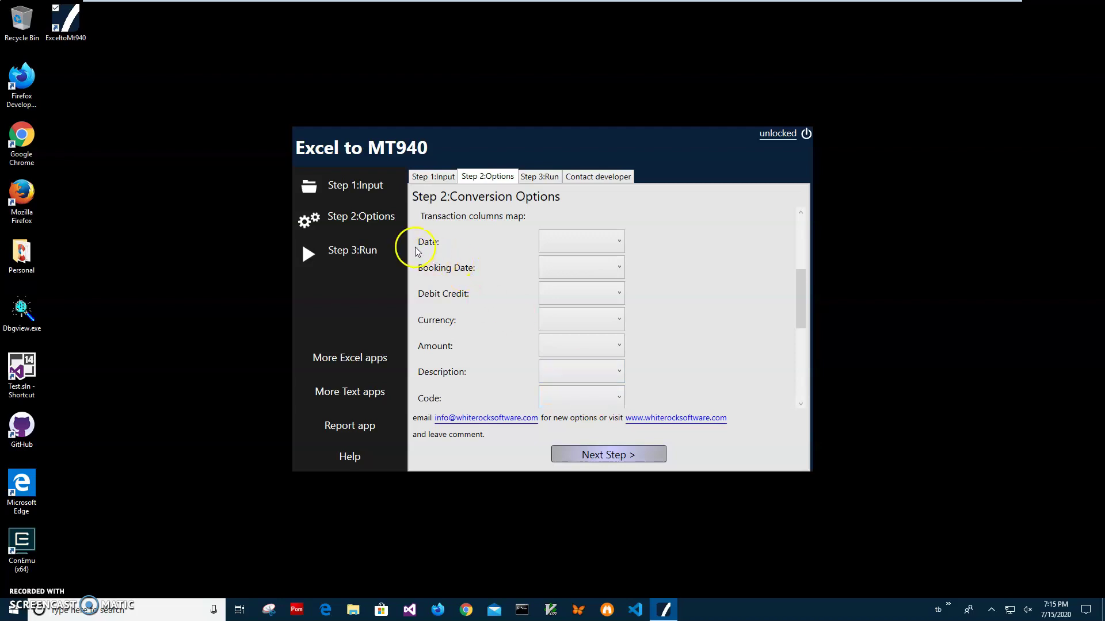
# Step: Map Date, Booking Date, Debit Credit, Currency, Amount and Description to TranValueDate, TranEntryDate, TranDebitCredit, TransCurrChar, TranAmount, TranDescription
pyautogui.click(597, 240)
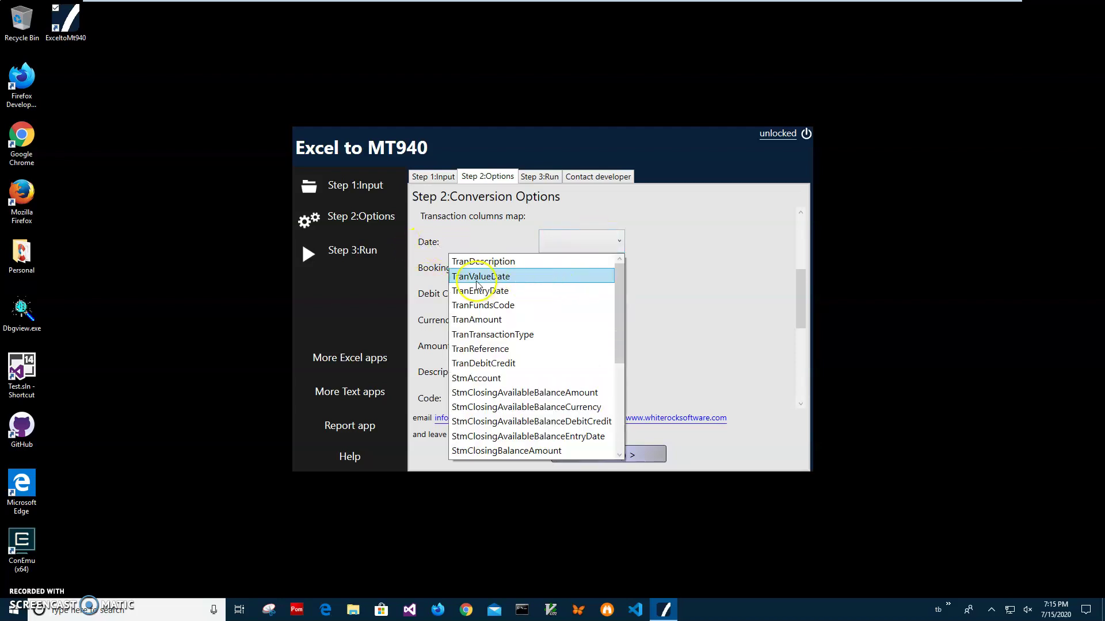
pyautogui.click(476, 282)
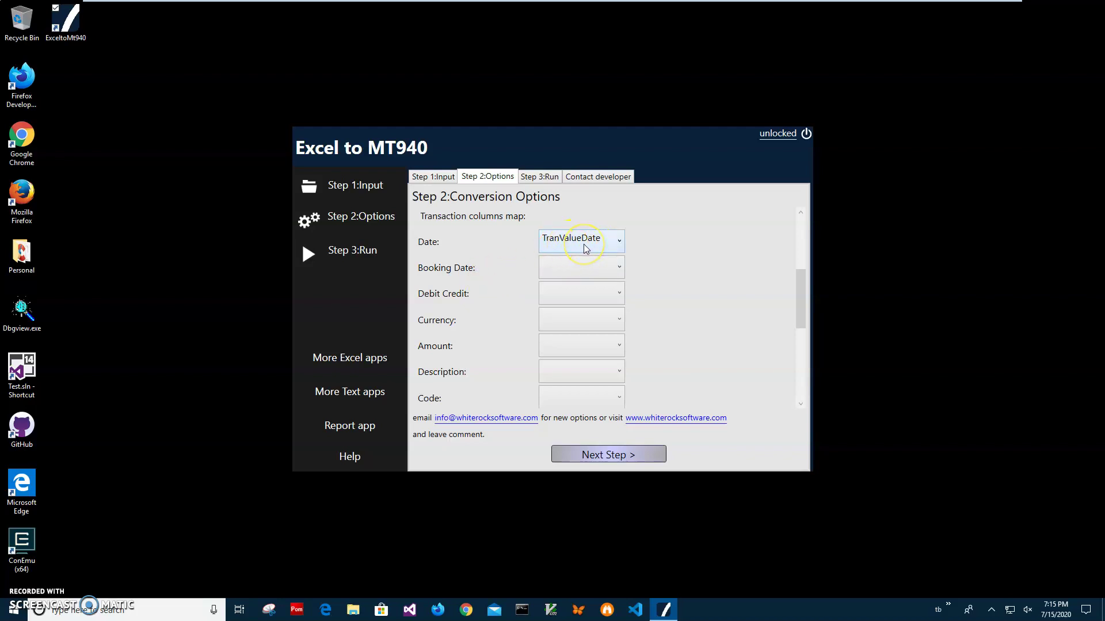
pyautogui.click(570, 275)
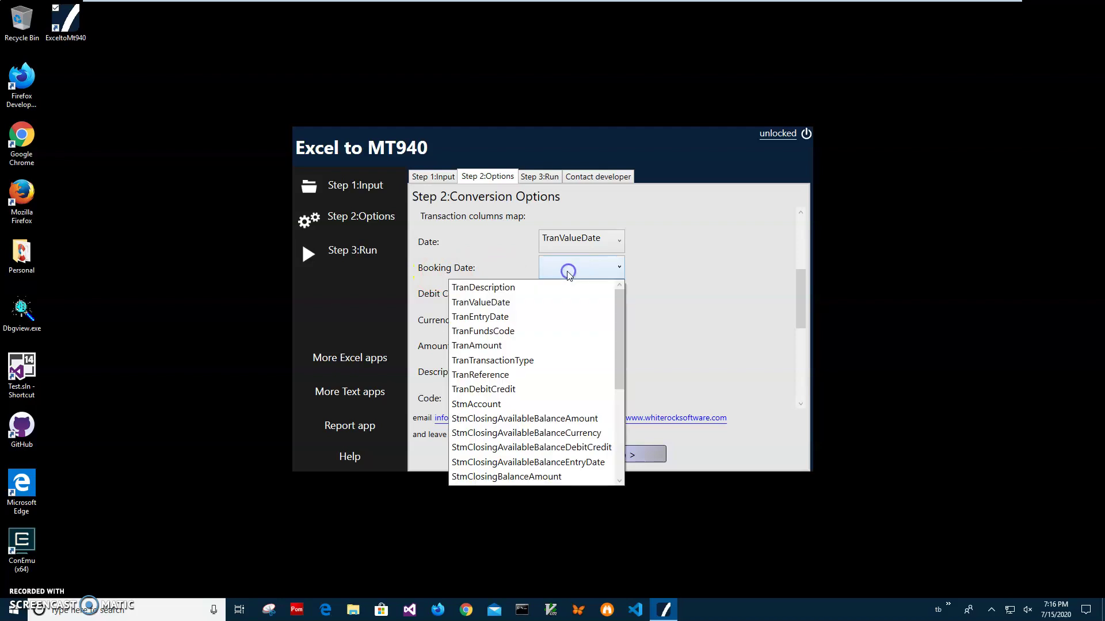
pyautogui.click(521, 317)
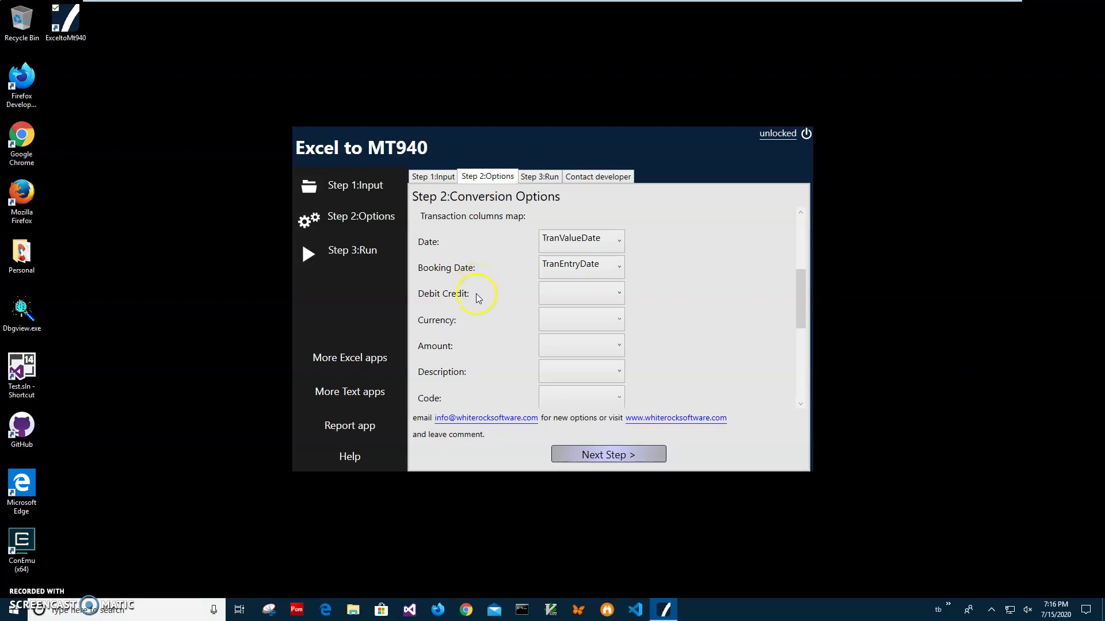
pyautogui.click(546, 297)
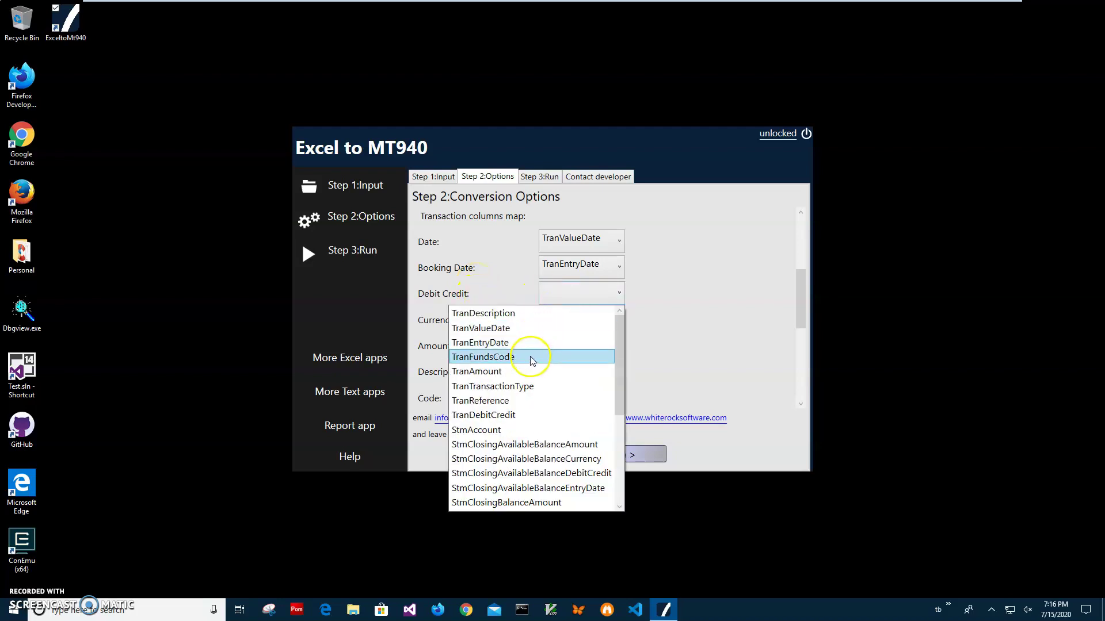
pyautogui.click(525, 414)
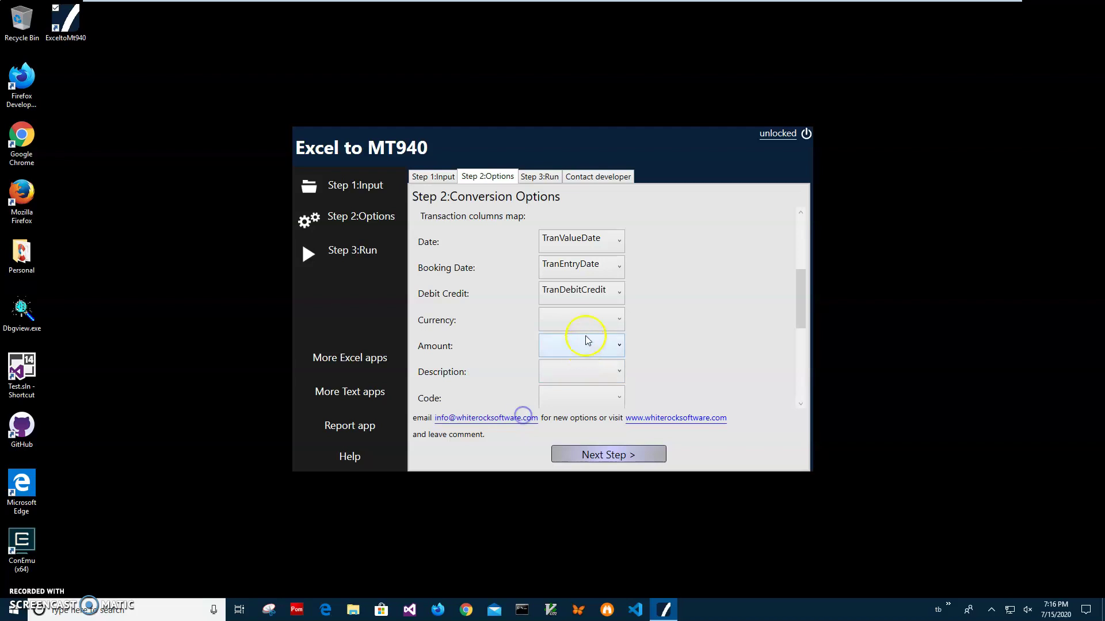
pyautogui.click(578, 324)
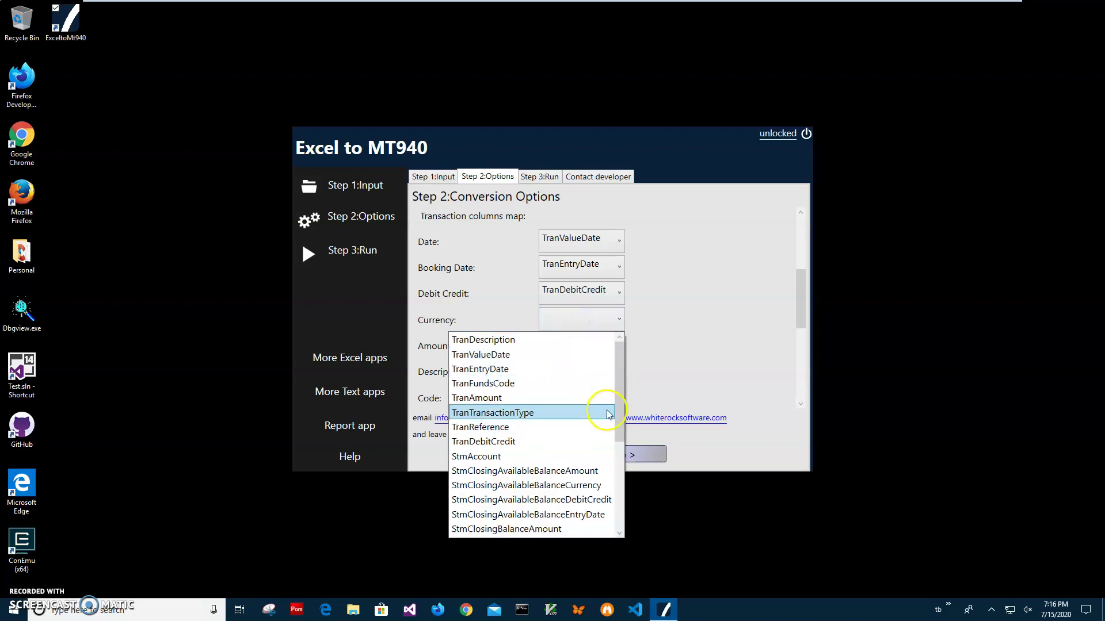
pyautogui.moveTo(620, 415); pyautogui.dragTo(620, 535)
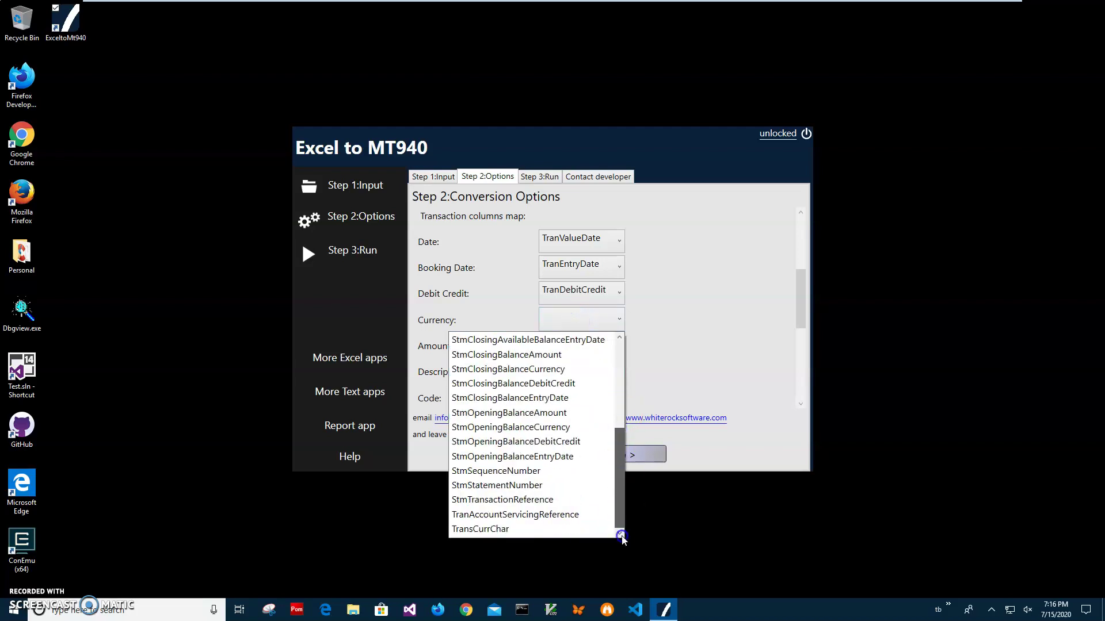
pyautogui.click(488, 528)
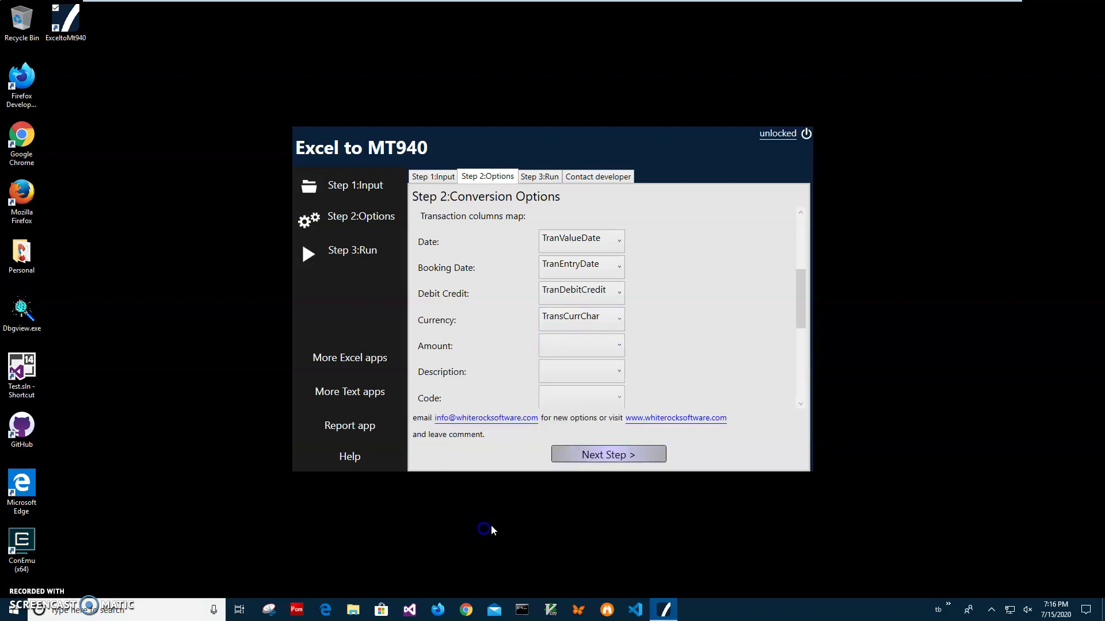
pyautogui.click(576, 348)
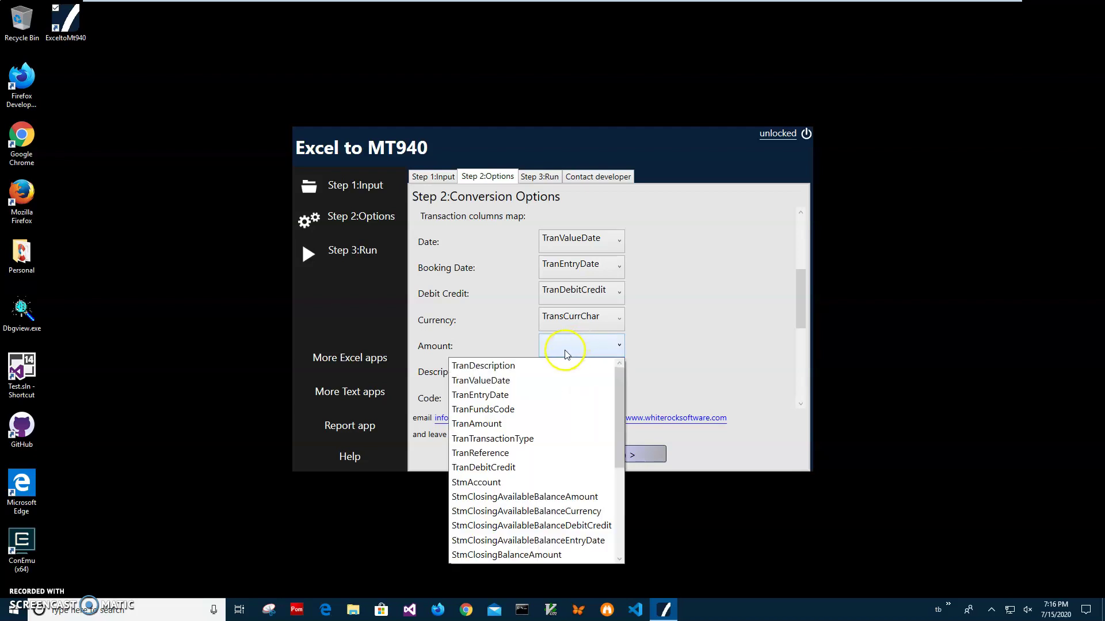
pyautogui.click(499, 427)
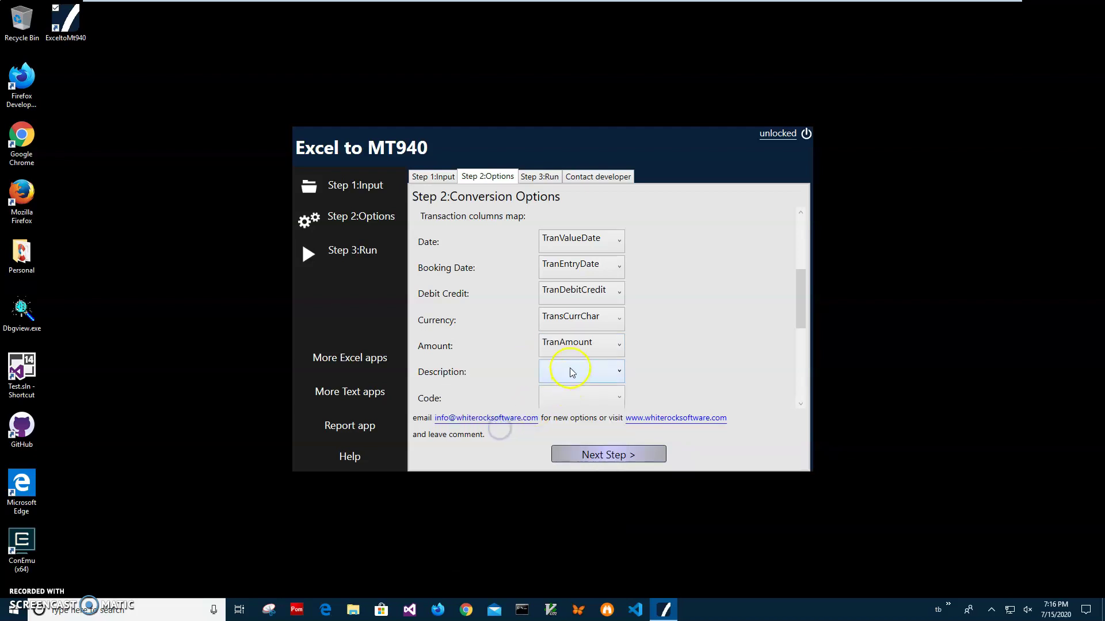
pyautogui.click(571, 369)
pyautogui.click(539, 384)
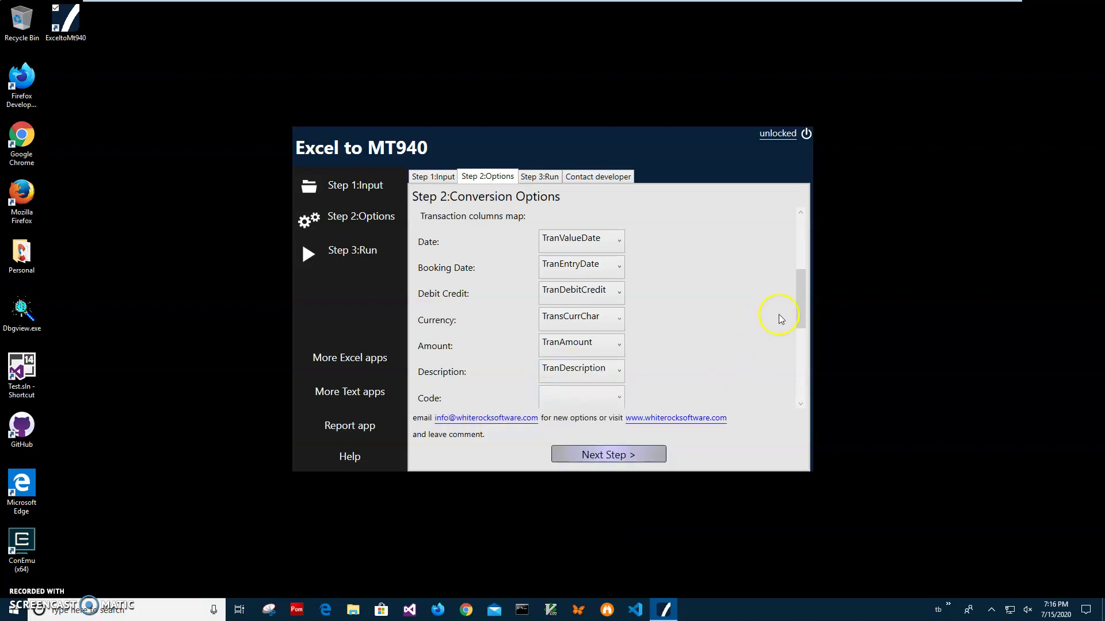
# Step: Map Code to TranFundsCode, Type to TranTransactionType, Sequence# to TranReference and Title to TranDescription
pyautogui.moveTo(801, 312); pyautogui.dragTo(800, 352)
pyautogui.click(547, 266)
pyautogui.click(520, 327)
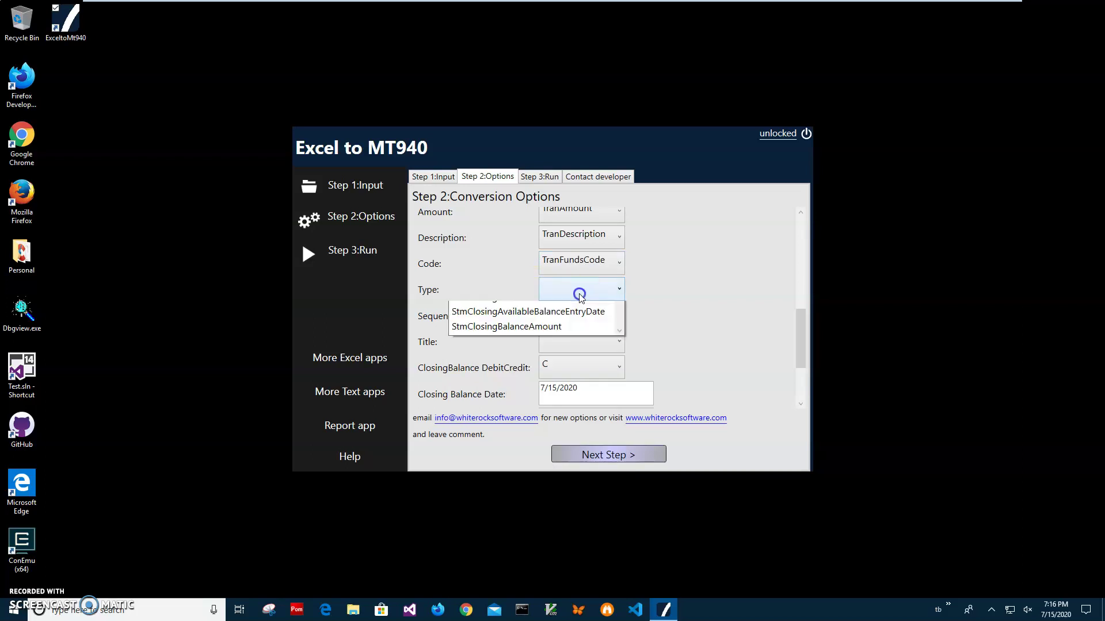
pyautogui.click(579, 295)
pyautogui.click(526, 377)
pyautogui.click(579, 320)
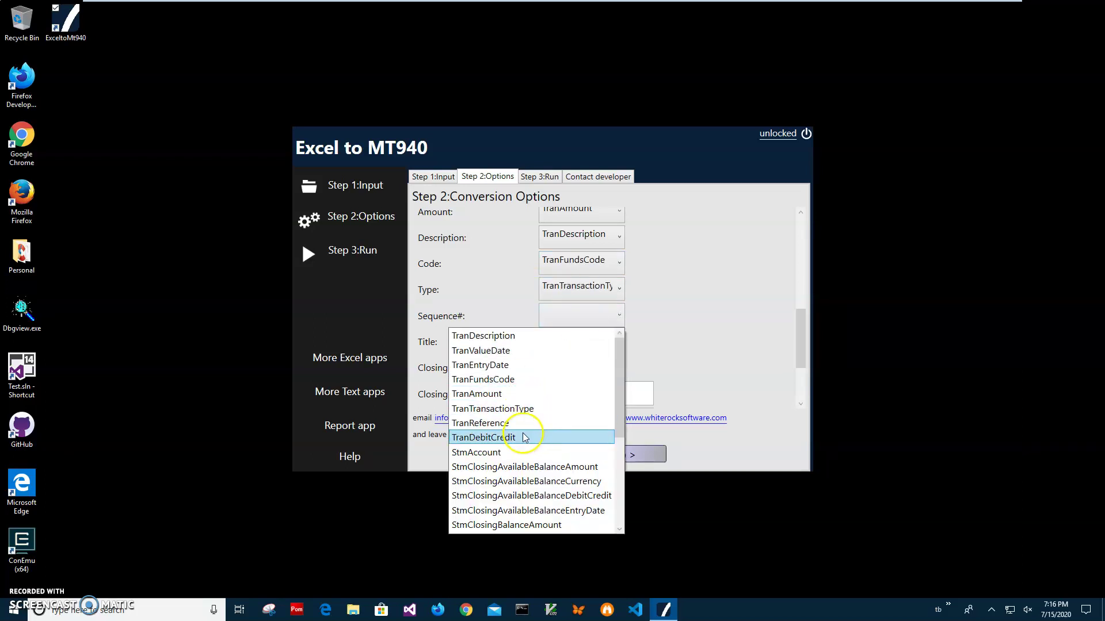
pyautogui.click(514, 424)
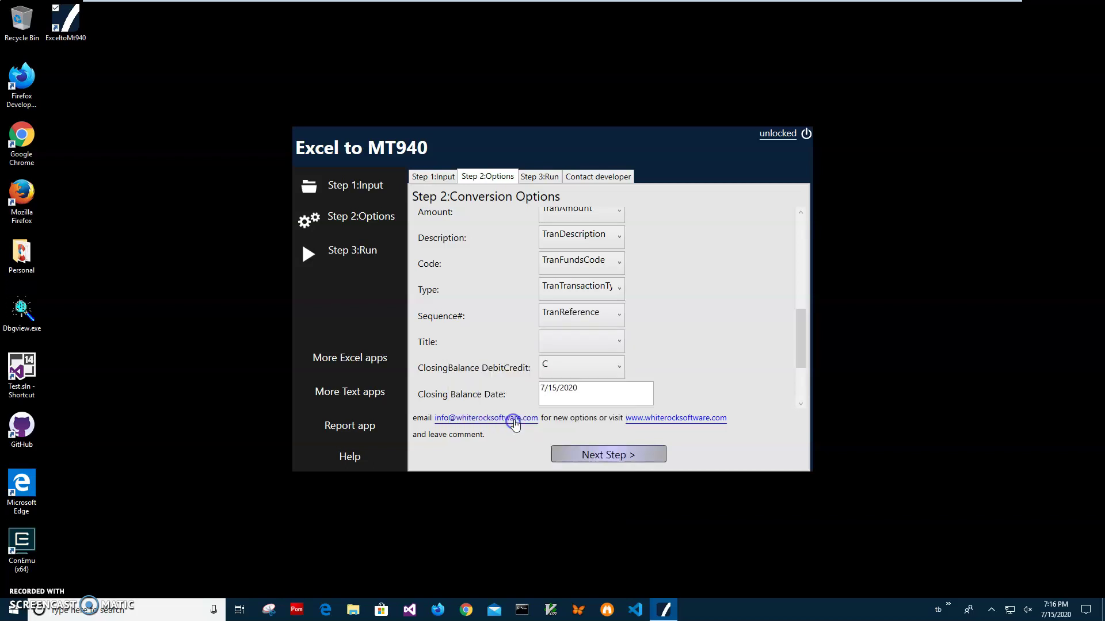
pyautogui.click(559, 344)
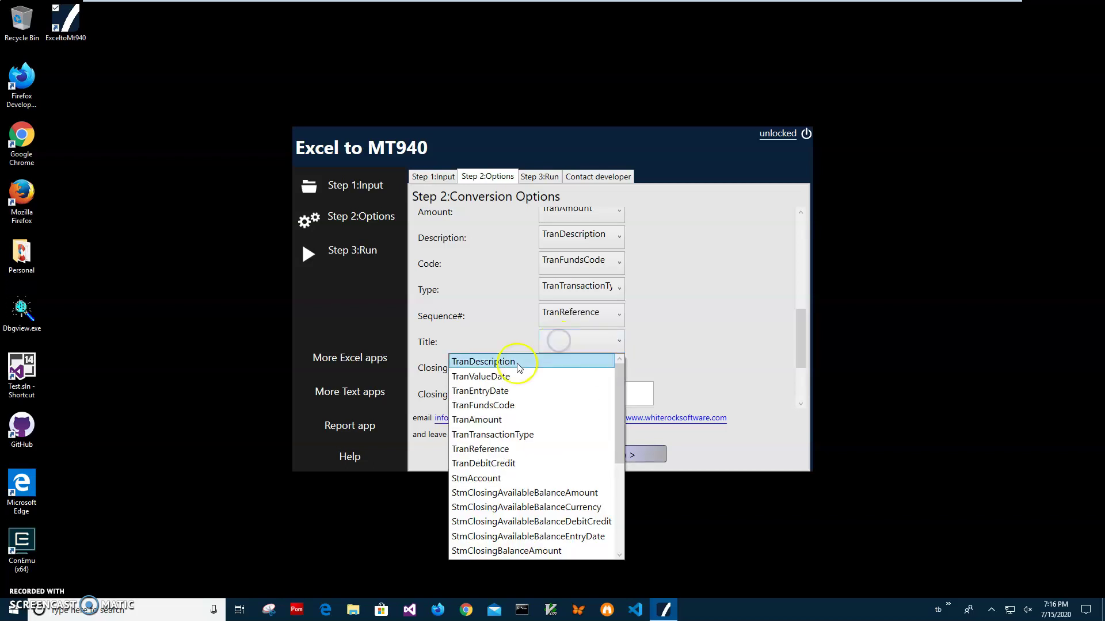
pyautogui.click(482, 361)
pyautogui.moveTo(798, 345); pyautogui.dragTo(797, 371)
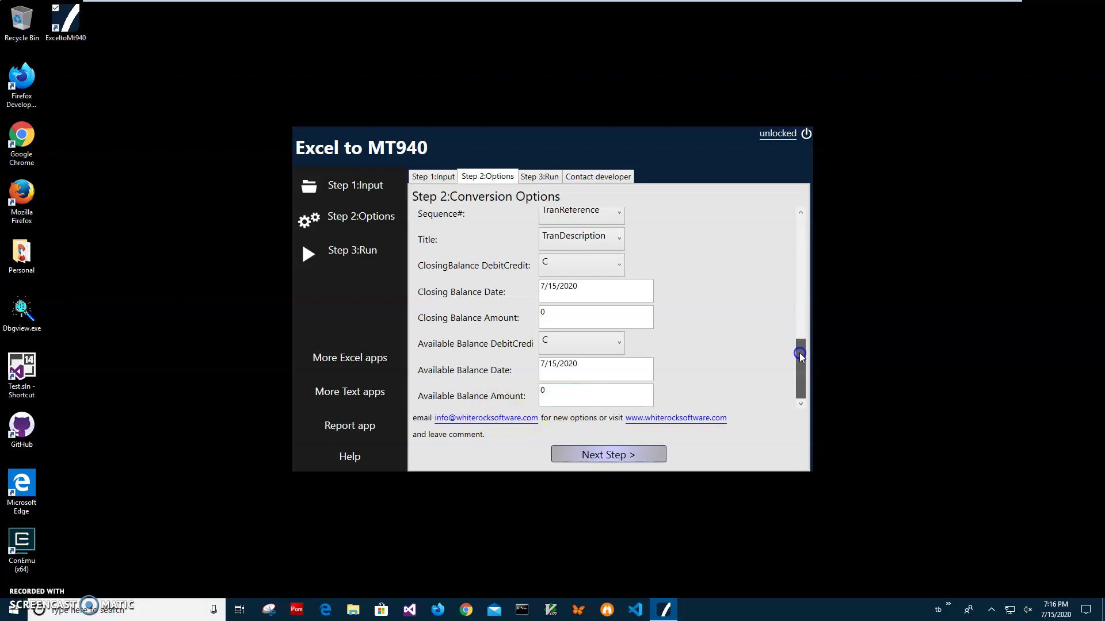
pyautogui.moveTo(799, 353); pyautogui.dragTo(817, 402)
# Step: Run the MT940 conversion and set the output file name to MyMt940.txt
pyautogui.click(608, 455)
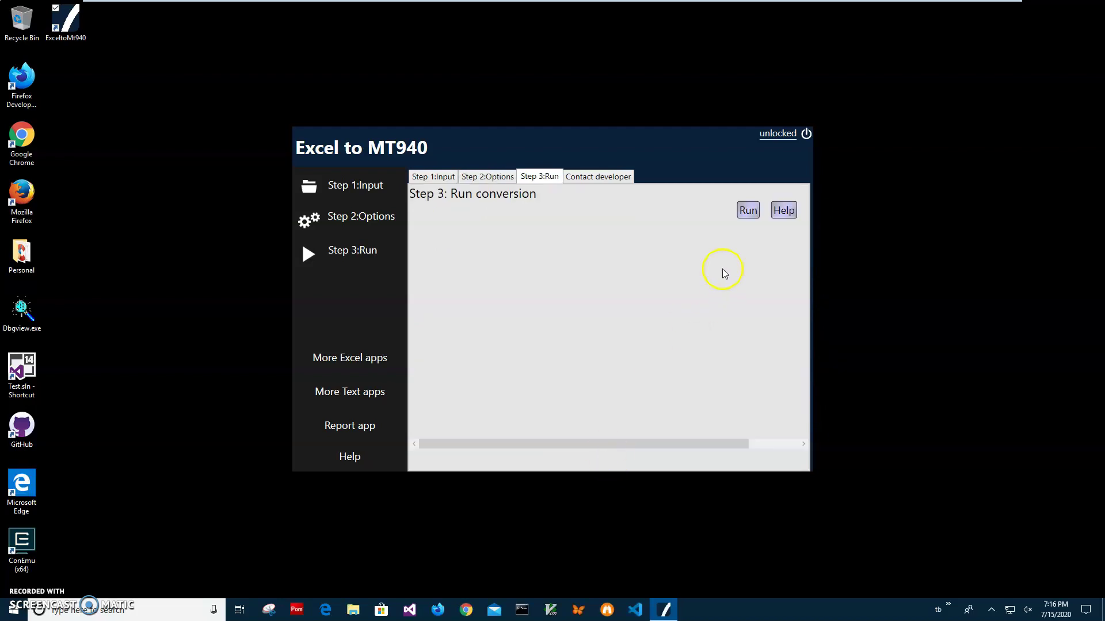
pyautogui.click(743, 215)
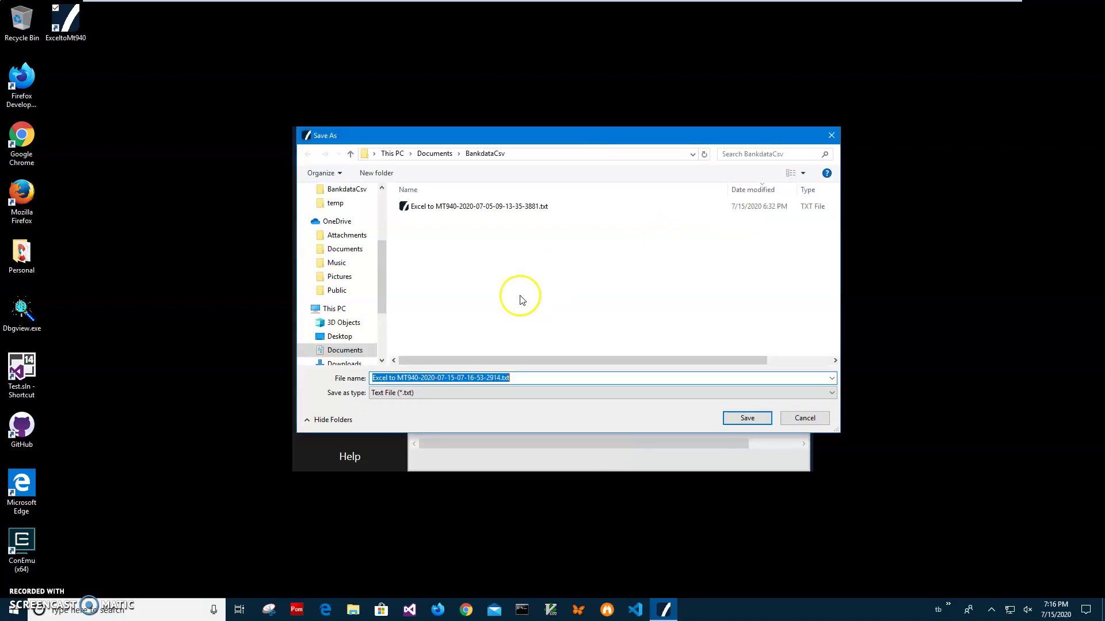
pyautogui.click(501, 378)
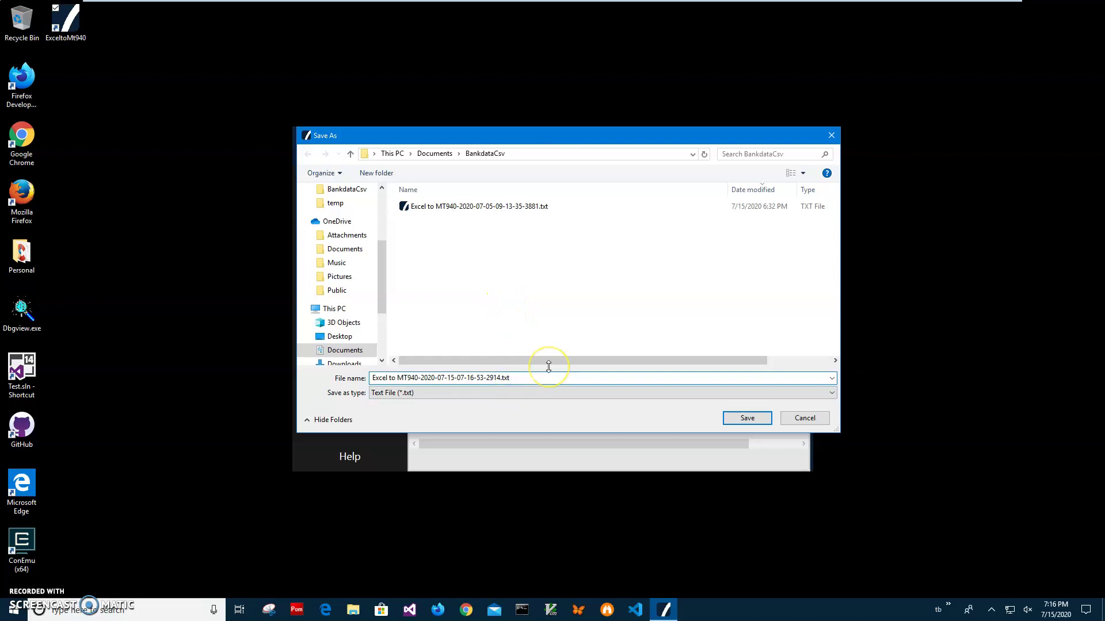
pyautogui.hotkey('shift', 'Home')
pyautogui.write('M')
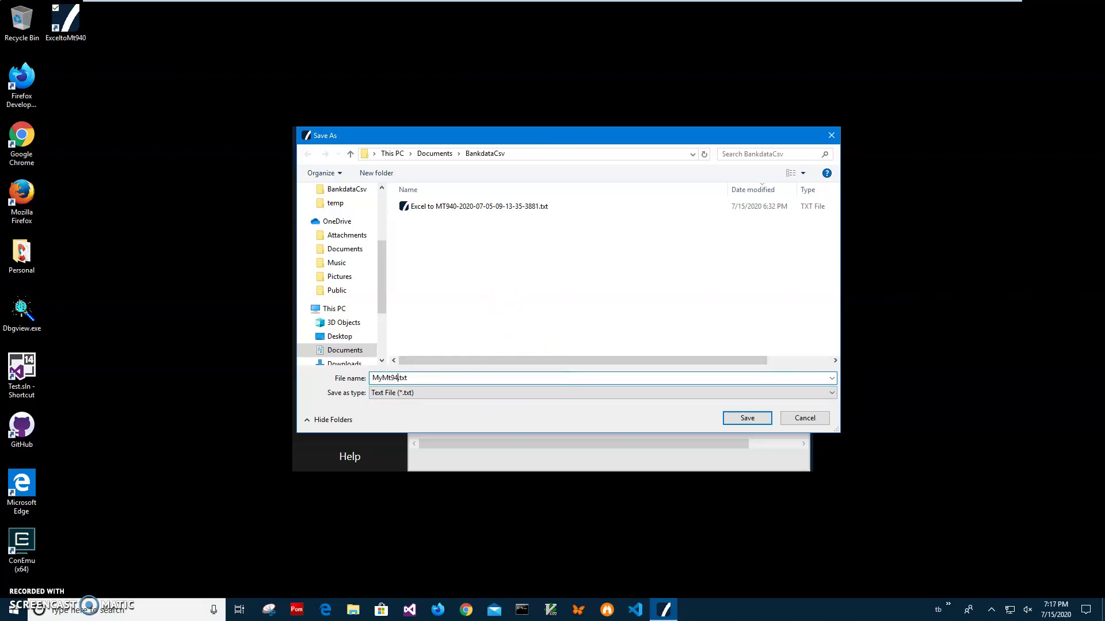
pyautogui.click(416, 377)
pyautogui.doubleClick(401, 378)
pyautogui.click(382, 379)
# Step: Save the output as MyMt940.txt and bring up its Open with options in File Explorer
pyautogui.click(753, 419)
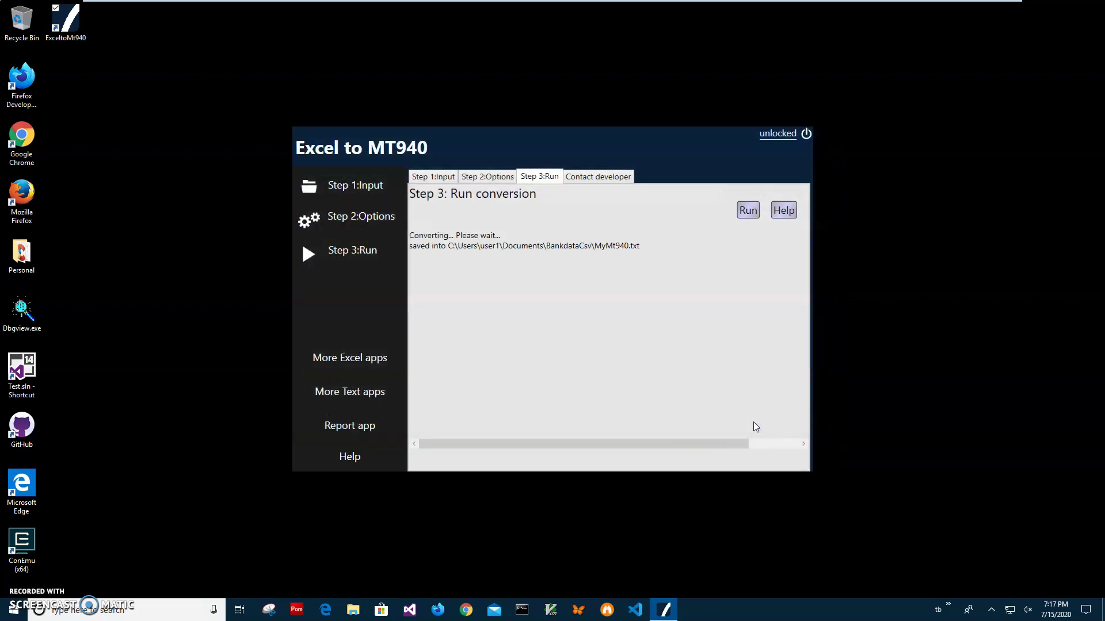
pyautogui.click(352, 610)
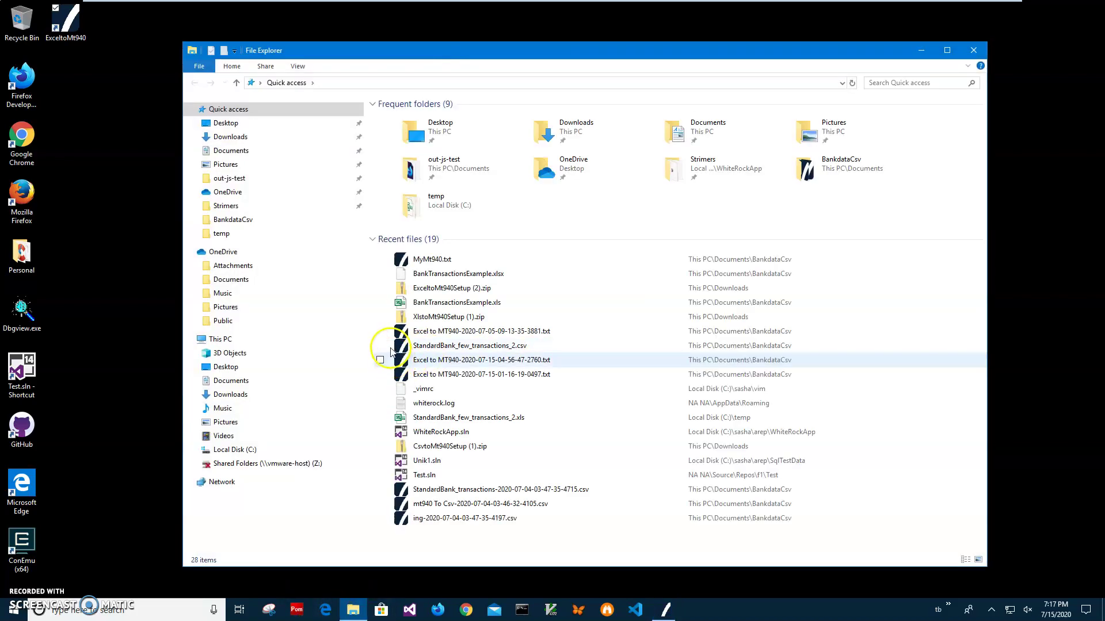
pyautogui.rightClick(441, 263)
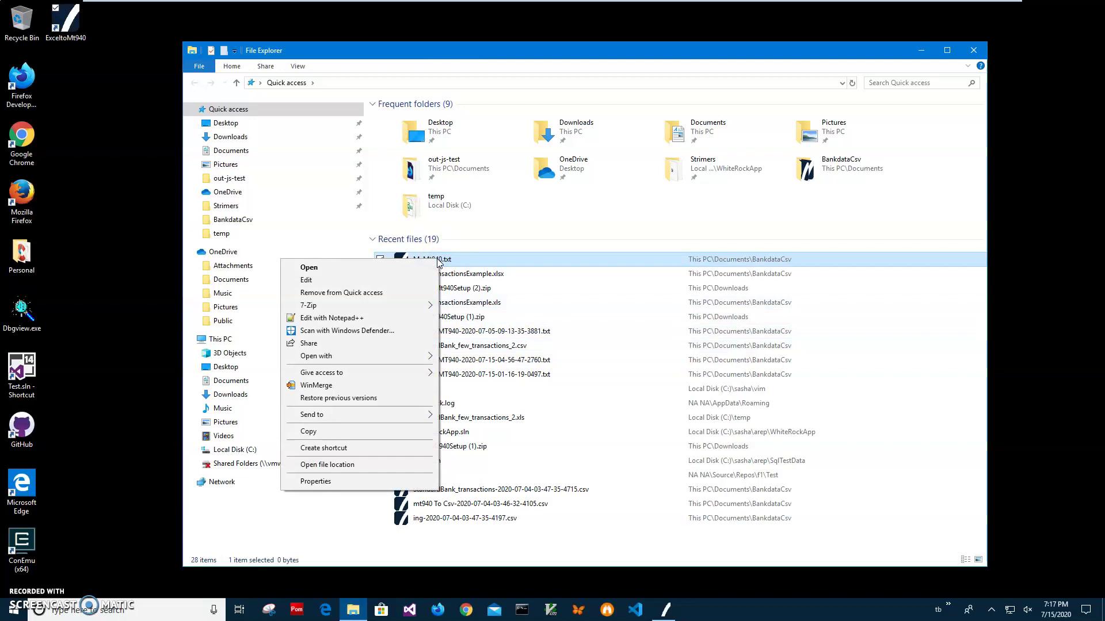
pyautogui.moveTo(316, 356)
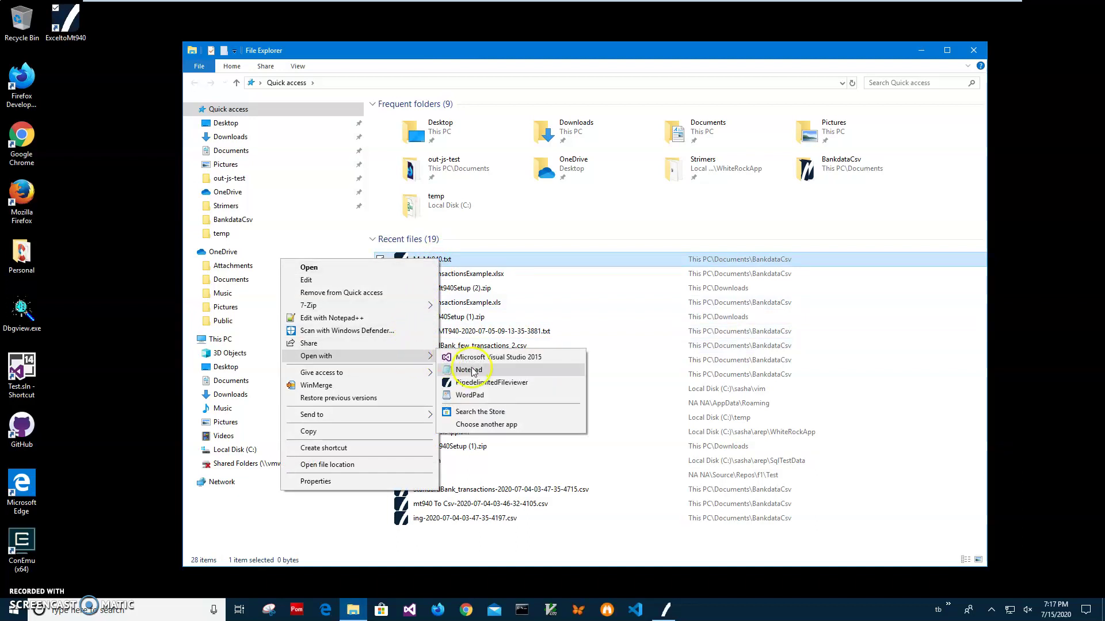
pyautogui.click(472, 384)
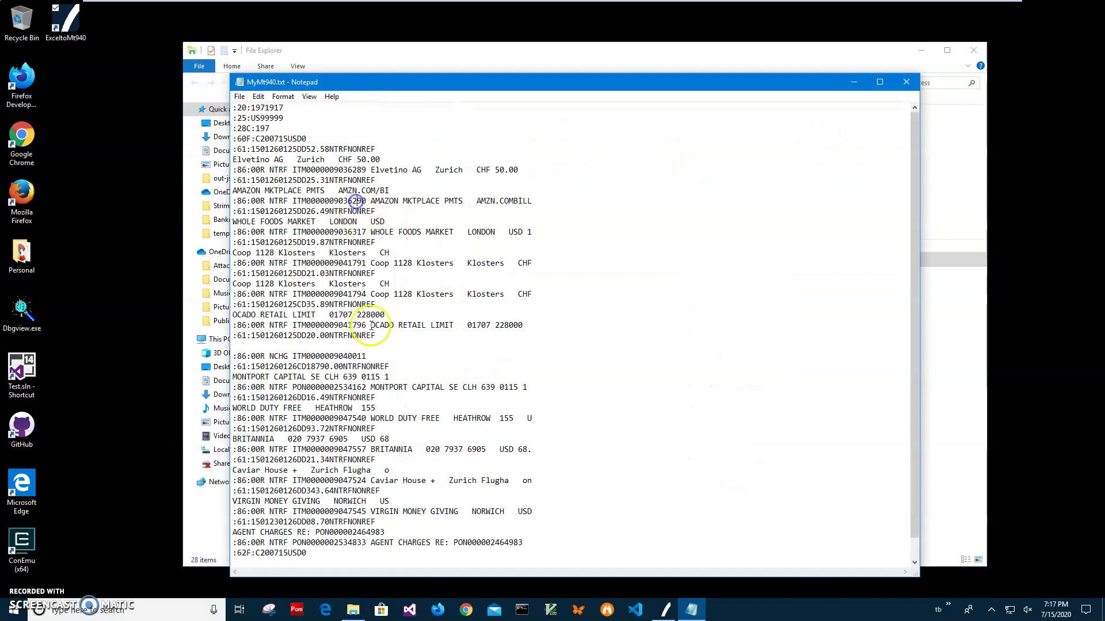
pyautogui.moveTo(335, 552); pyautogui.dragTo(217, 100)
pyautogui.click(330, 204)
pyautogui.moveTo(233, 314); pyautogui.dragTo(256, 315)
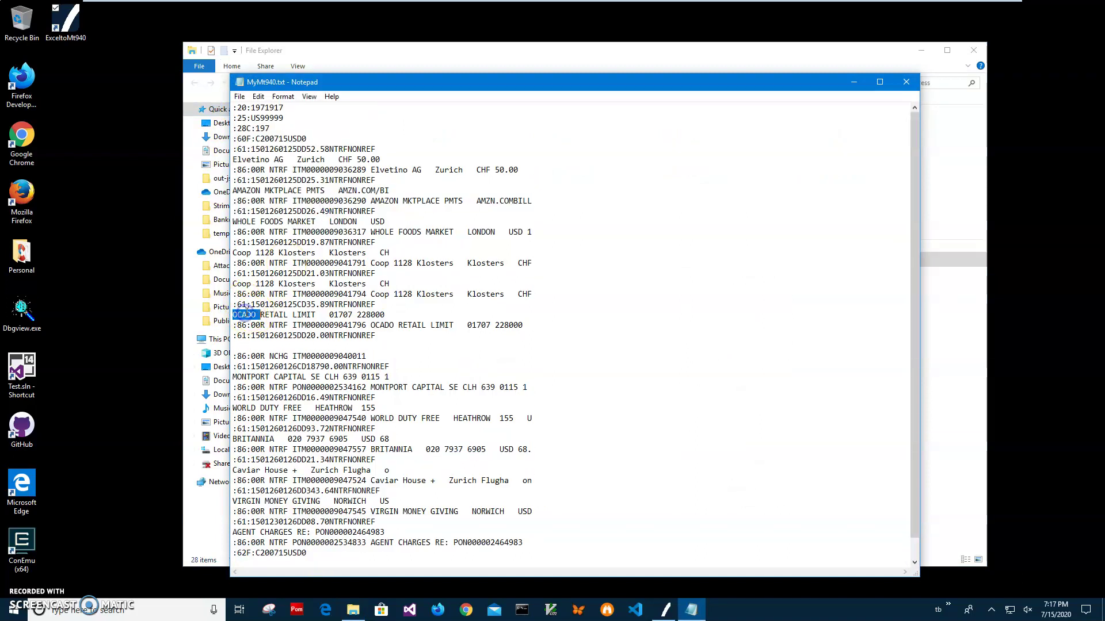
pyautogui.moveTo(236, 405); pyautogui.dragTo(236, 395)
pyautogui.click(242, 388)
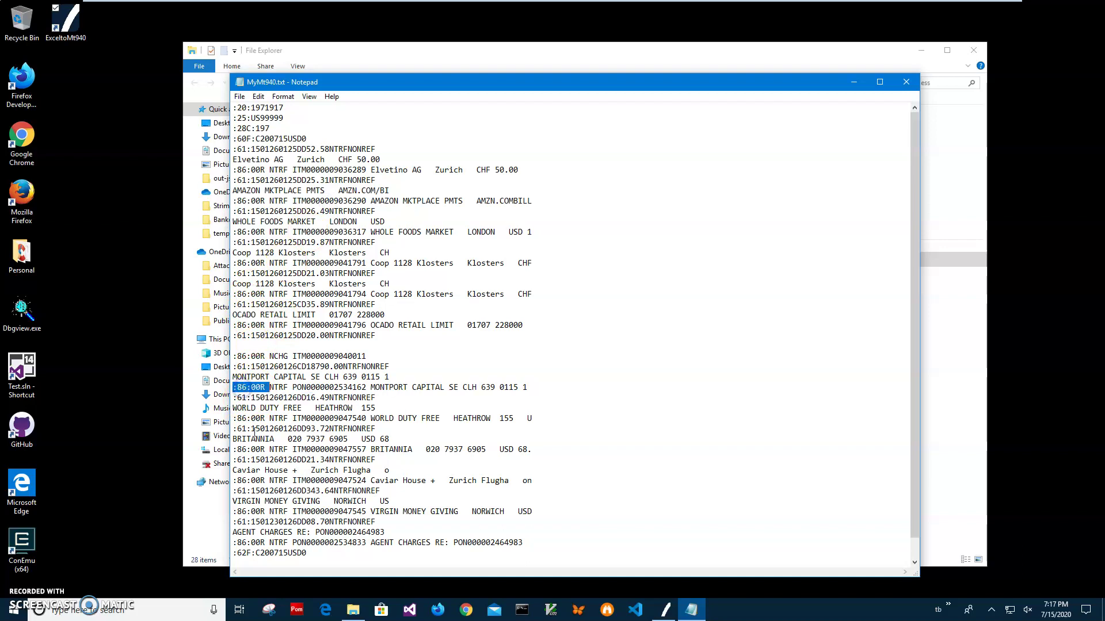
pyautogui.moveTo(233, 552); pyautogui.dragTo(307, 553)
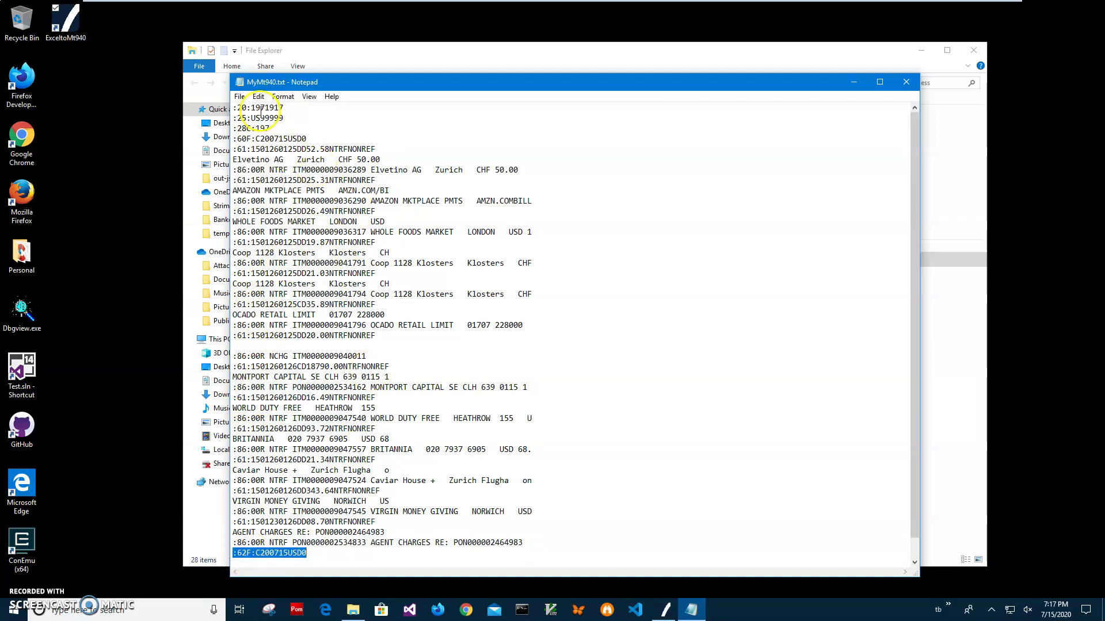
pyautogui.moveTo(259, 109)
pyautogui.mouseDown()
pyautogui.moveTo(242, 118)
pyautogui.moveTo(306, 139)
pyautogui.mouseUp()
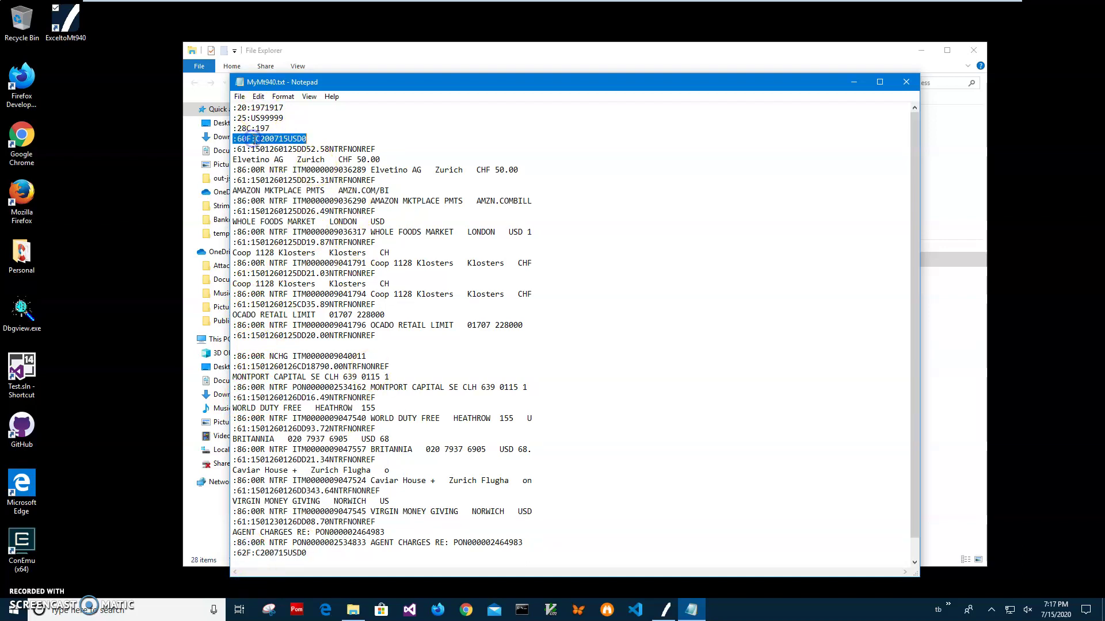
pyautogui.click(275, 190)
pyautogui.click(907, 82)
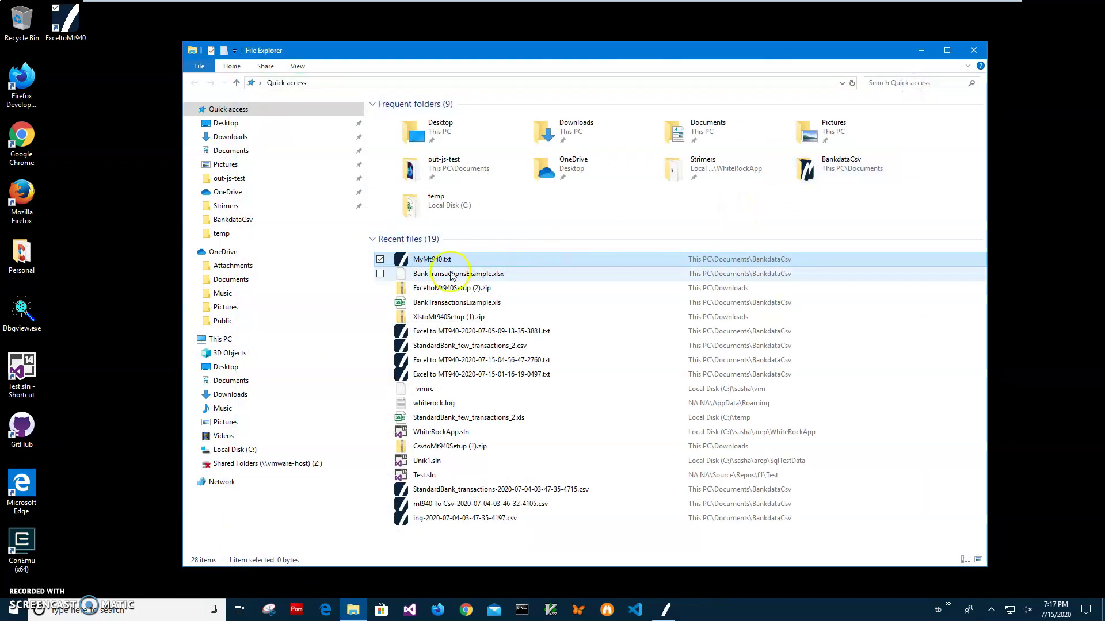
pyautogui.click(26, 506)
pyautogui.press('super')
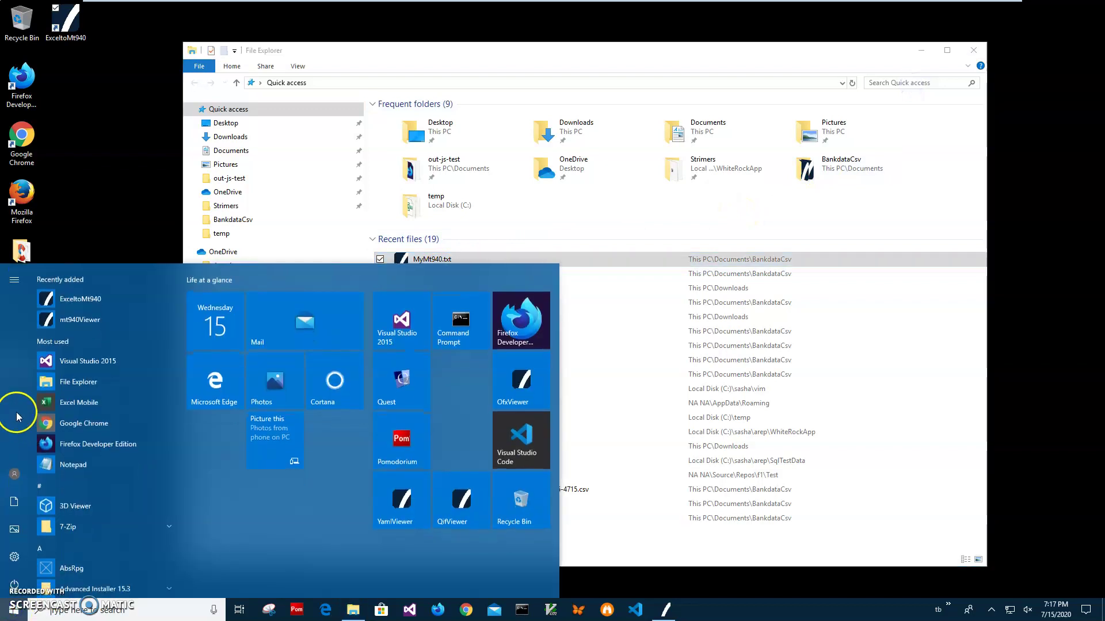
pyautogui.press('Escape')
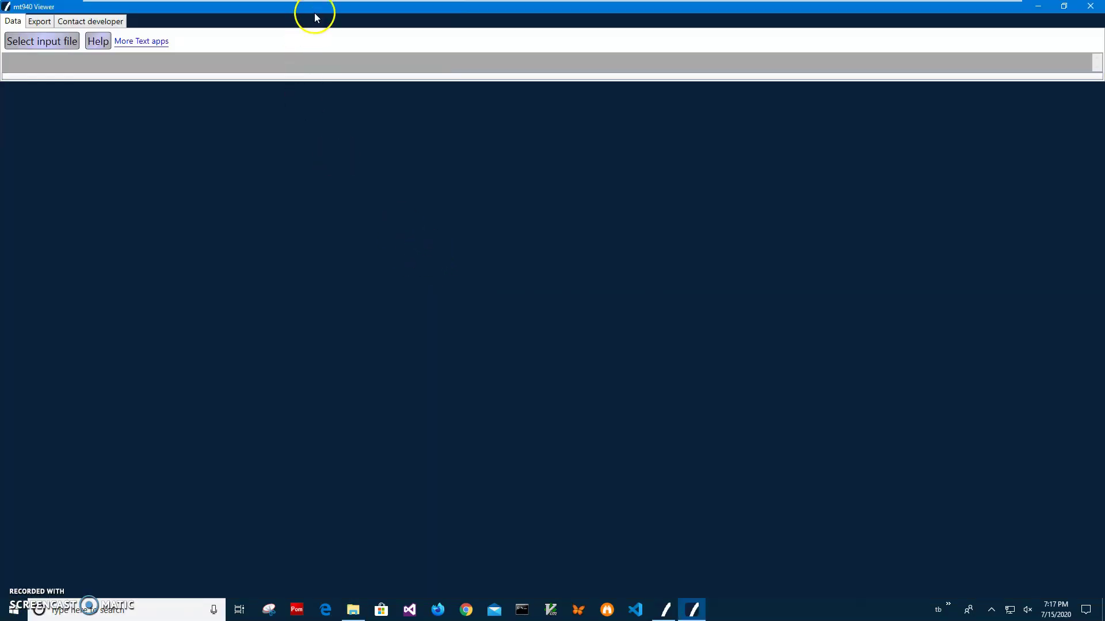
pyautogui.doubleClick(315, 17)
pyautogui.click(136, 126)
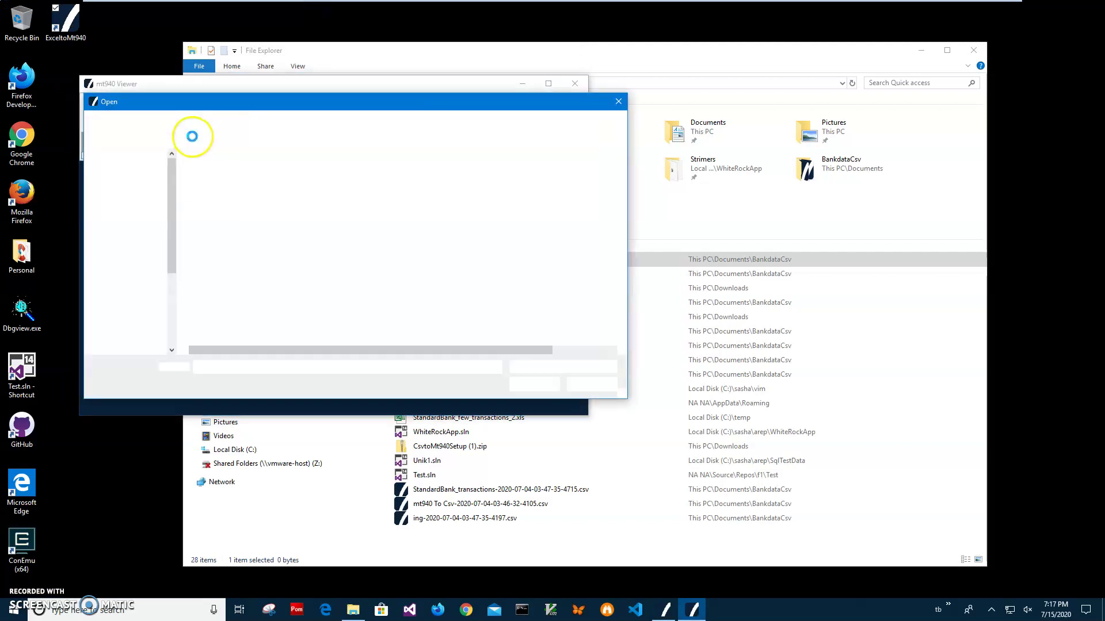
pyautogui.doubleClick(228, 178)
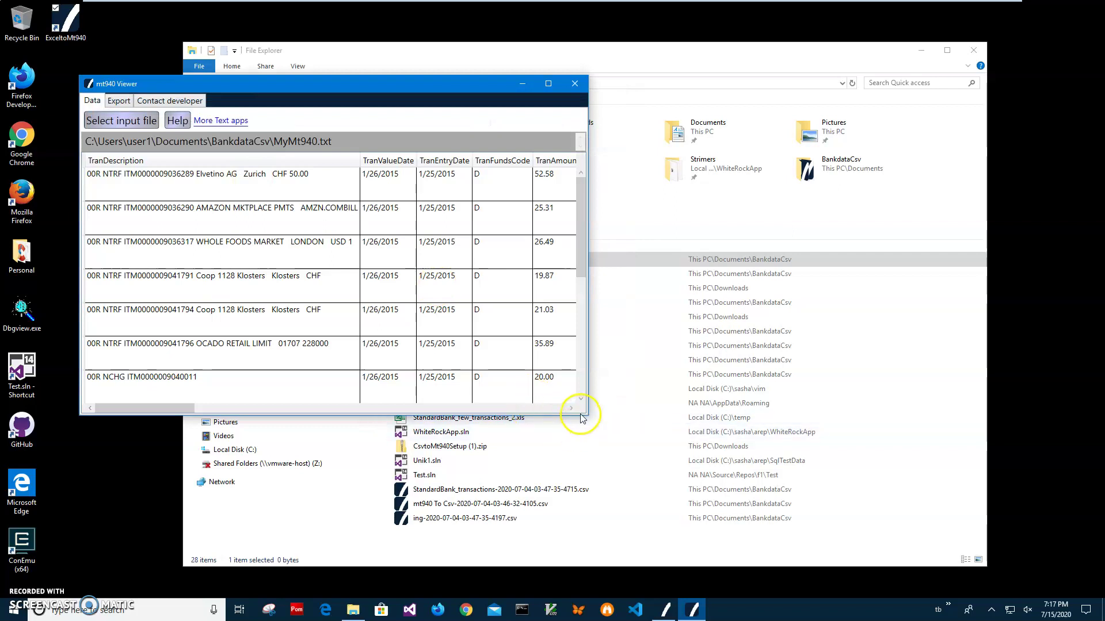
pyautogui.moveTo(586, 416); pyautogui.dragTo(903, 532)
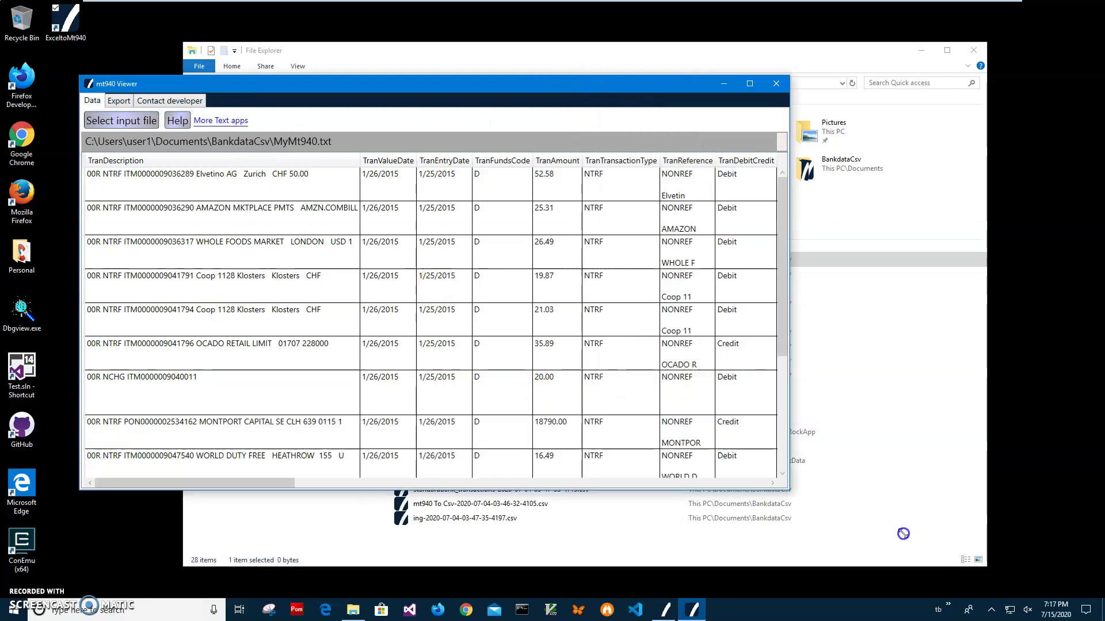
pyautogui.click(452, 300)
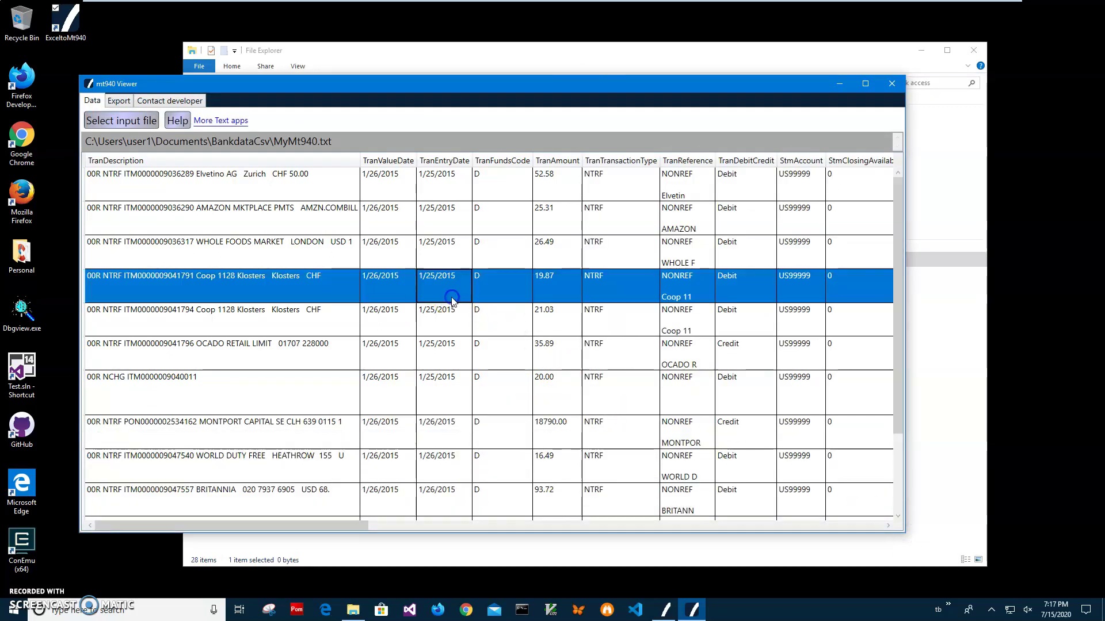
pyautogui.click(395, 342)
pyautogui.click(293, 400)
pyautogui.click(206, 217)
pyautogui.click(200, 183)
pyautogui.click(207, 281)
pyautogui.click(239, 364)
pyautogui.scroll(-1, 241, 380)
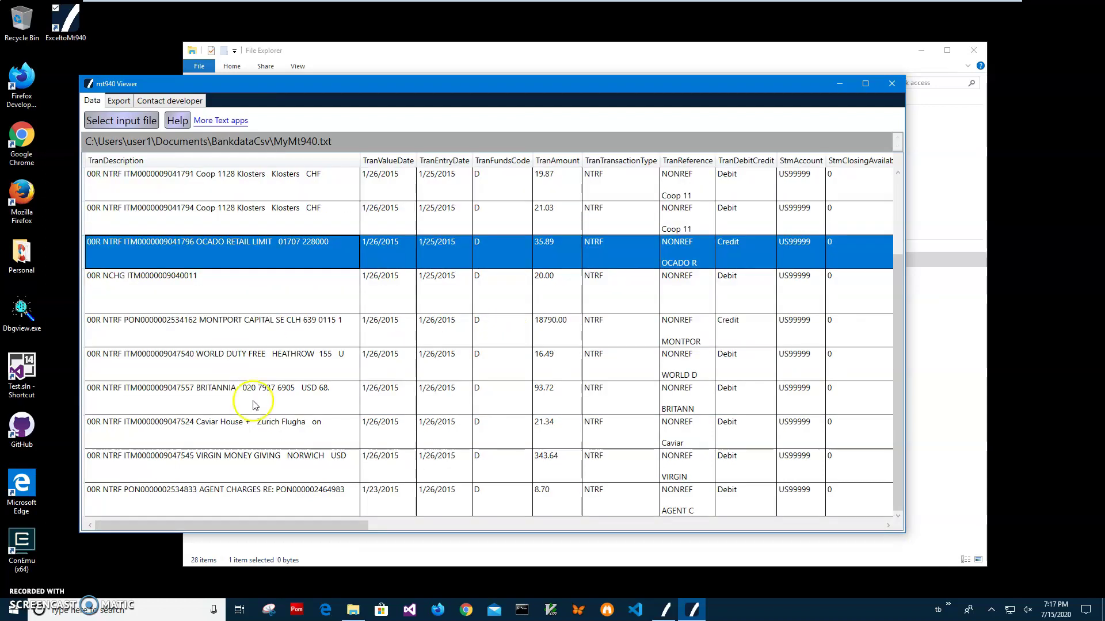
pyautogui.moveTo(347, 525)
pyautogui.mouseDown()
pyautogui.moveTo(555, 509)
pyautogui.moveTo(195, 508)
pyautogui.mouseUp()
pyautogui.click(252, 204)
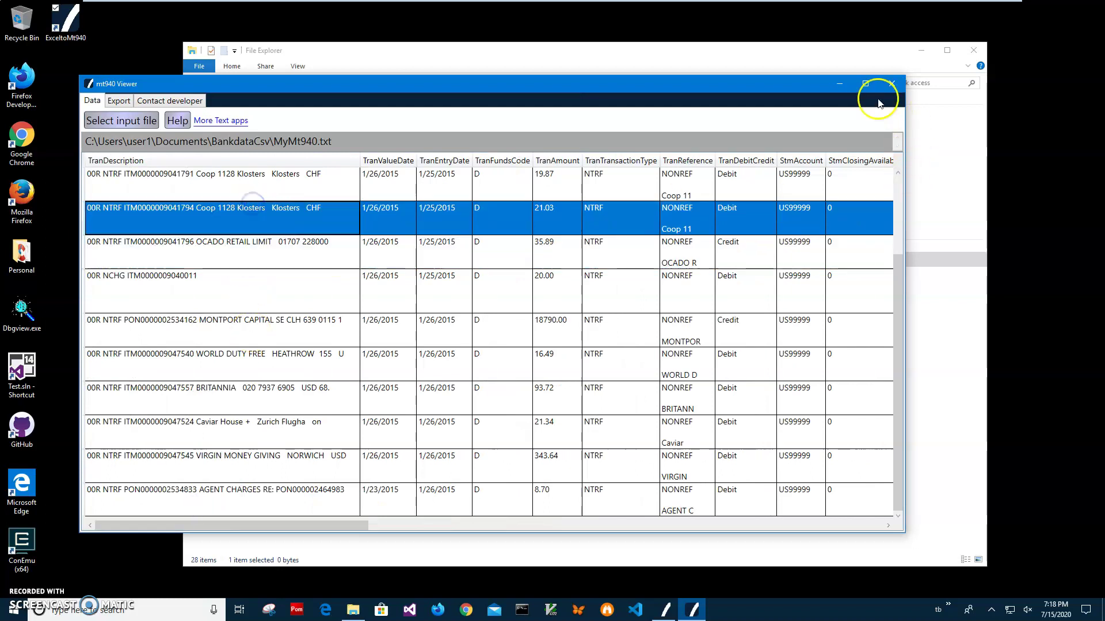
pyautogui.click(891, 85)
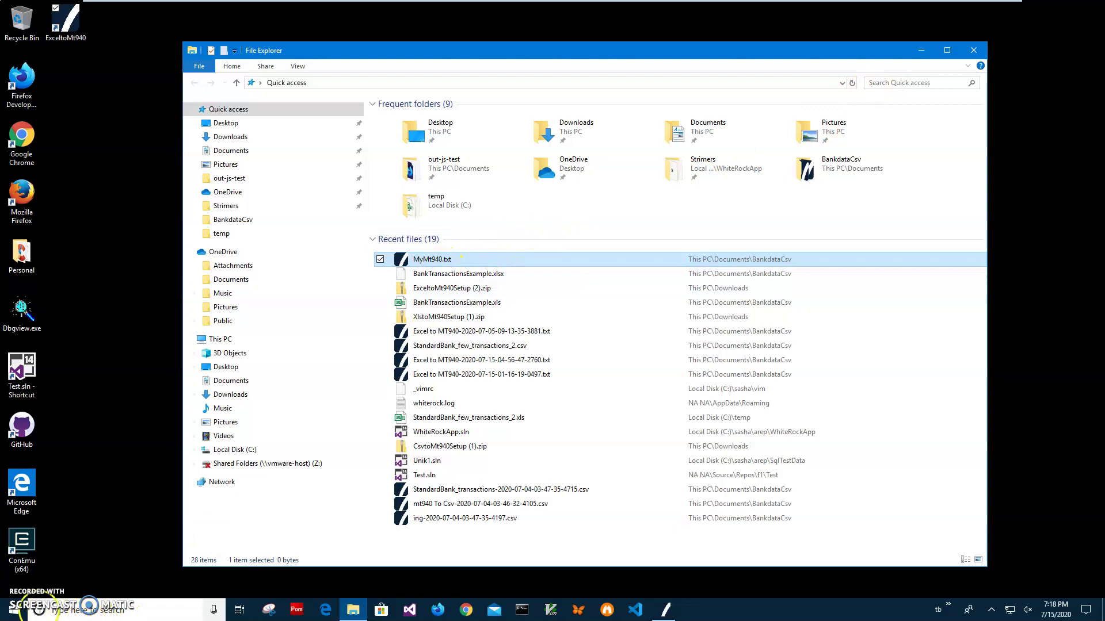
# Step: Relaunch mt940 Viewer and load MyMt940.txt as its input statement
pyautogui.click(17, 616)
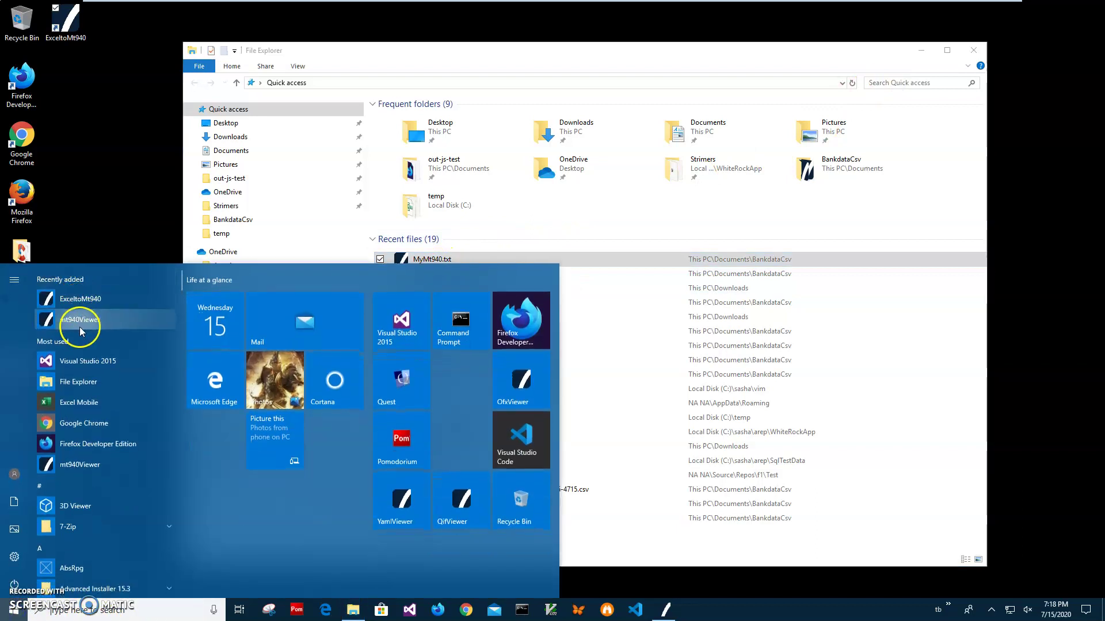
pyautogui.click(69, 382)
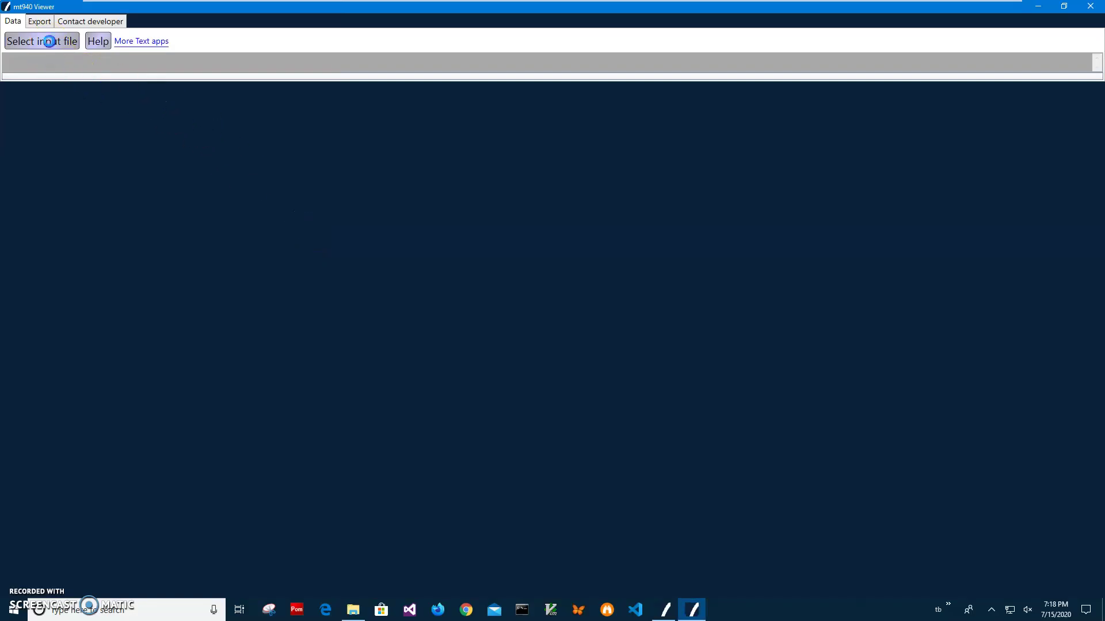
pyautogui.click(50, 41)
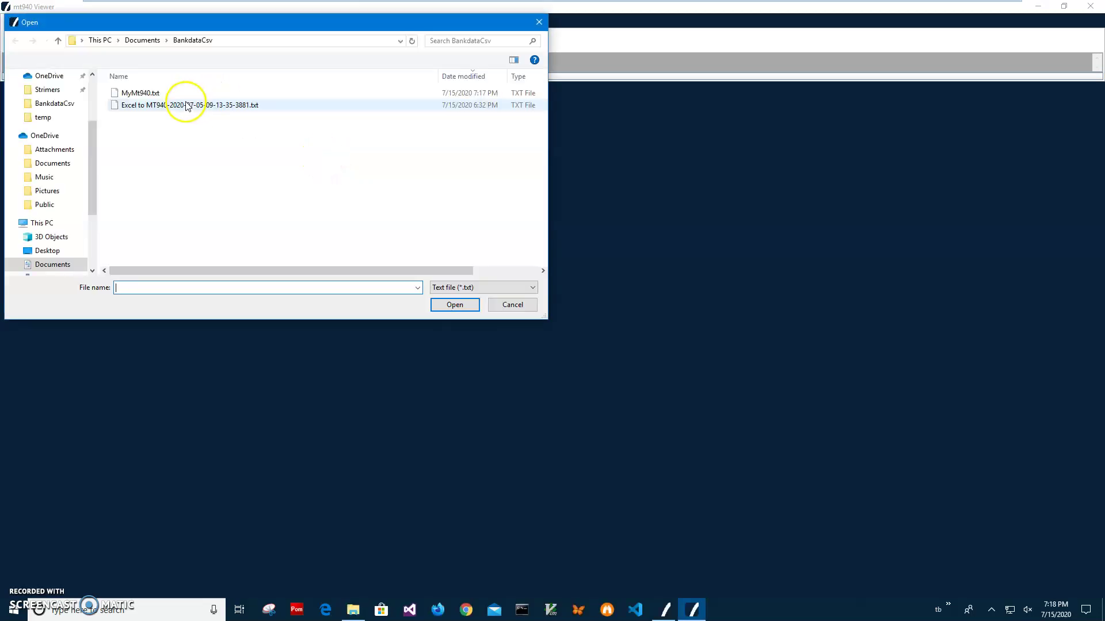
pyautogui.click(164, 93)
pyautogui.doubleClick(164, 93)
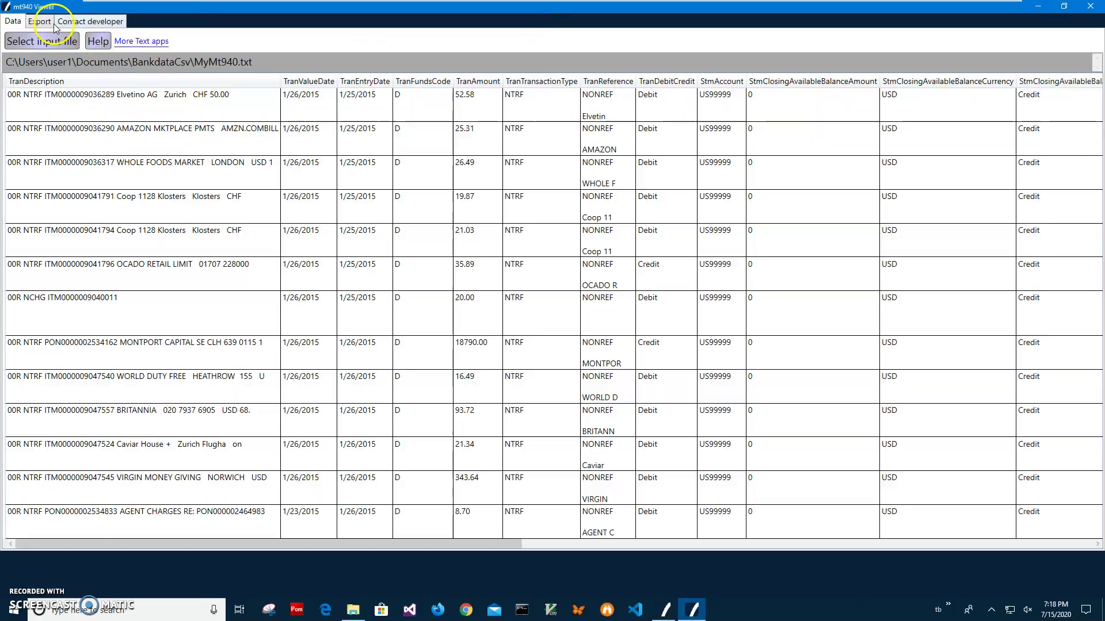
# Step: View the export format options, then close mt940 Viewer and File Explorer
pyautogui.click(39, 22)
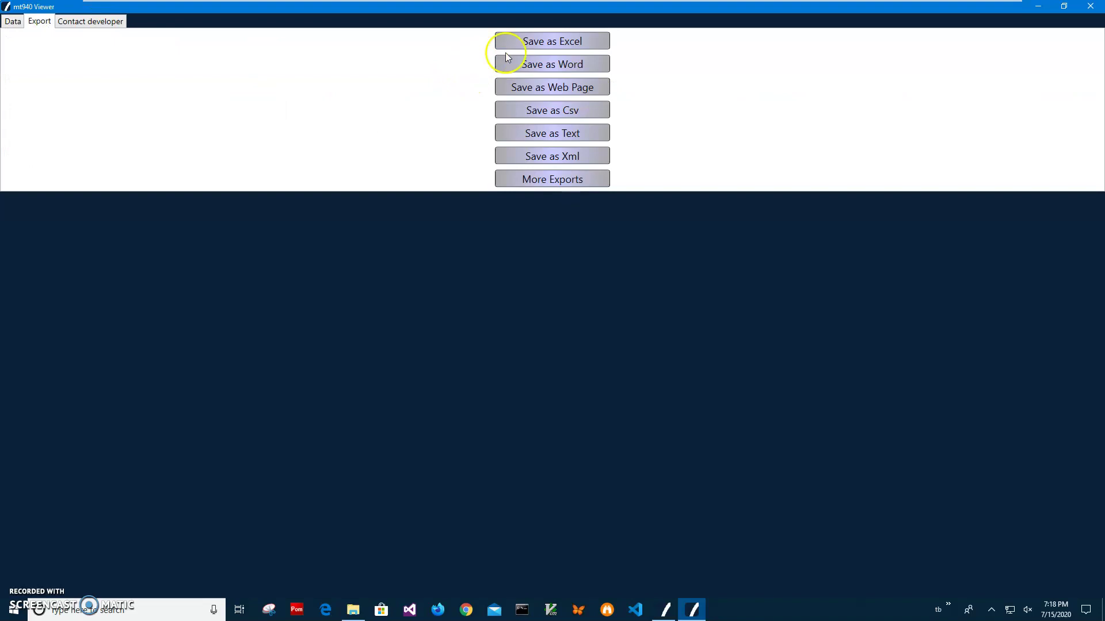
pyautogui.doubleClick(493, 7)
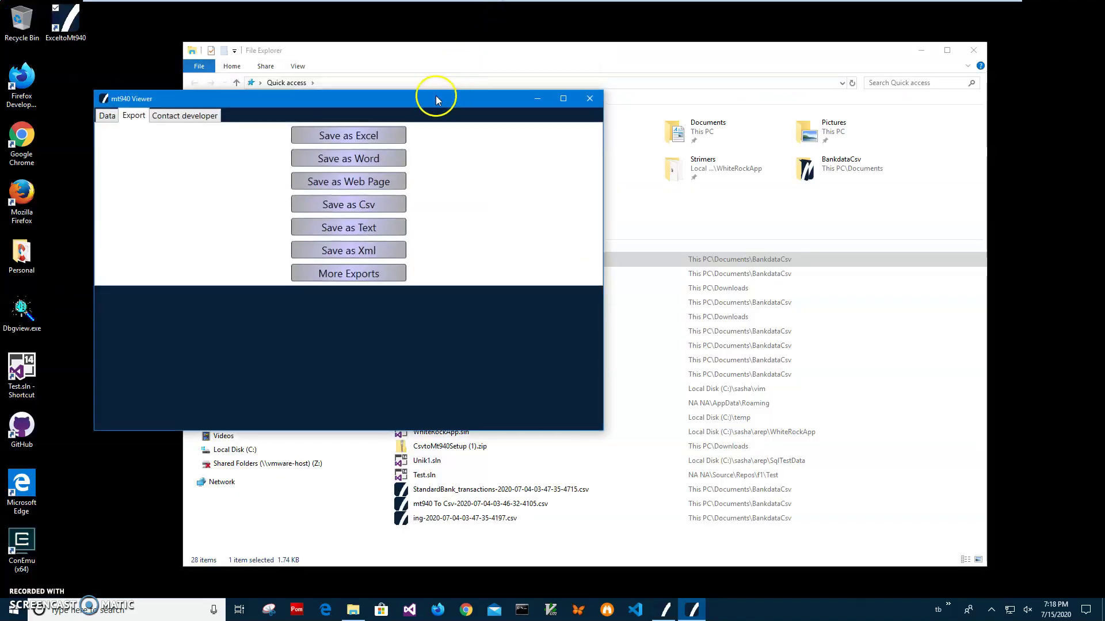
pyautogui.click(587, 101)
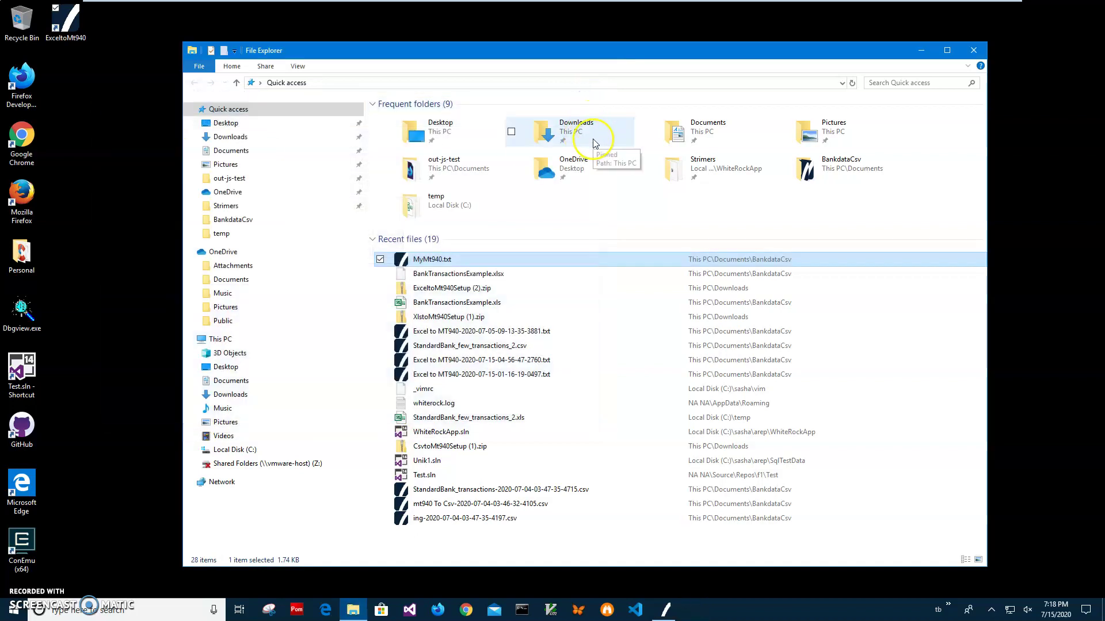
pyautogui.click(972, 50)
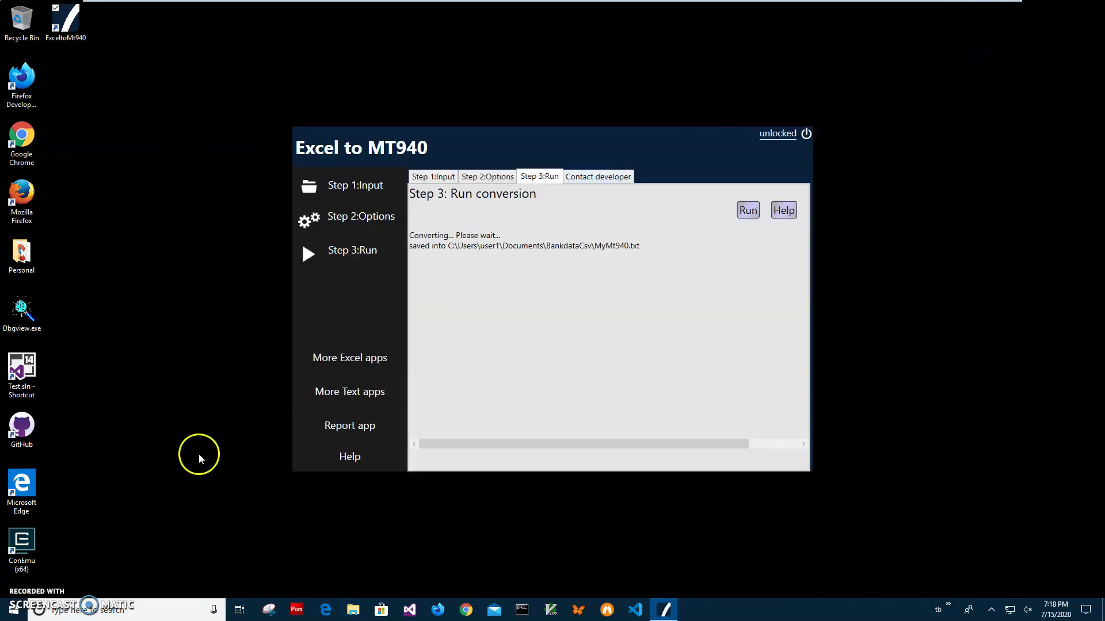